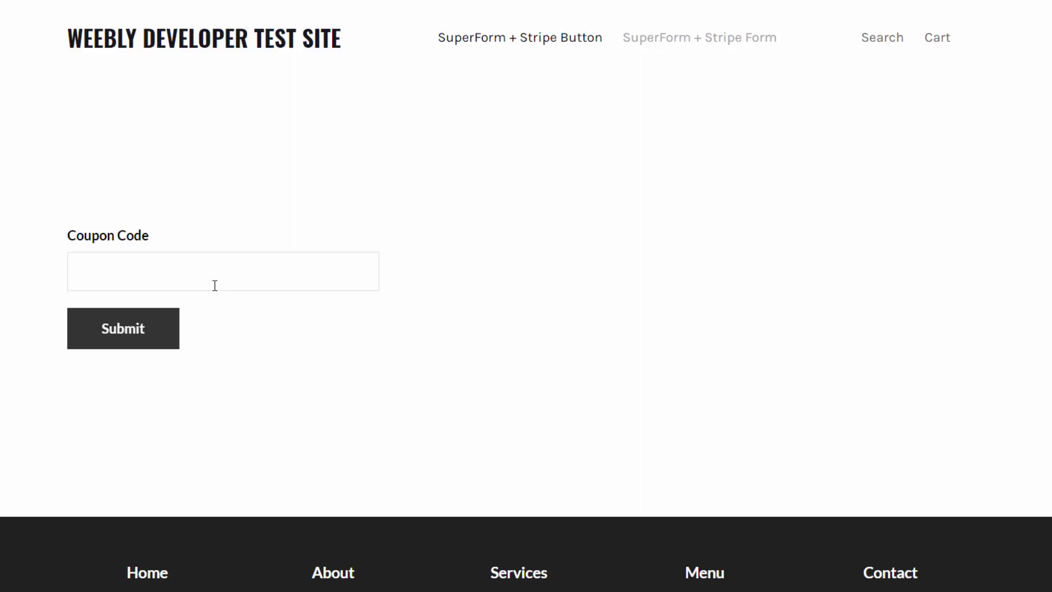
Submit the coupon form empty to bring up the $30.00 checkout, then close it.
{"action": "left_click", "coordinate": [117, 340]}
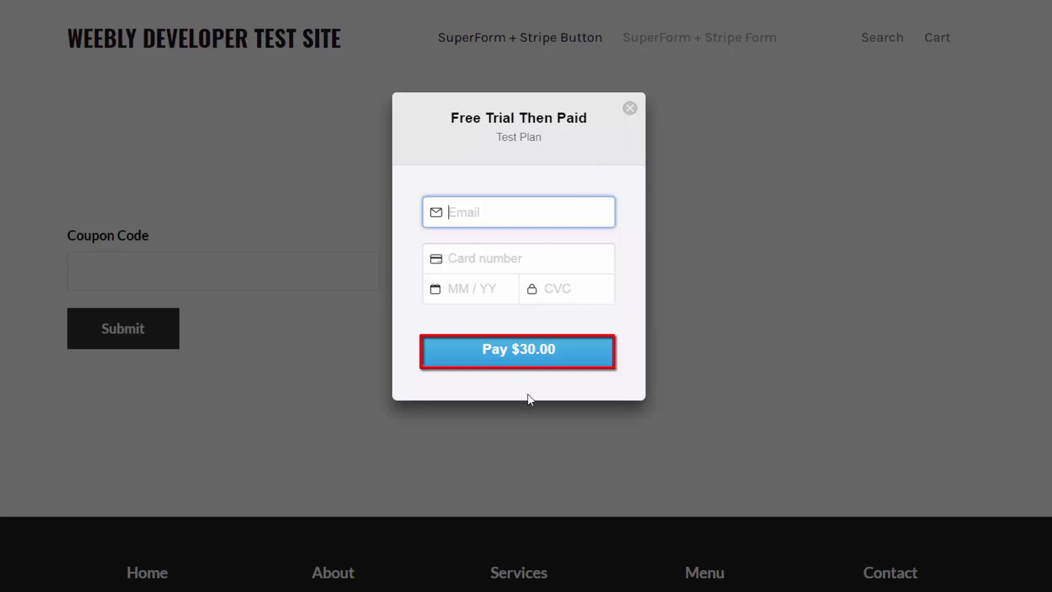
{"action": "left_click", "coordinate": [570, 144]}
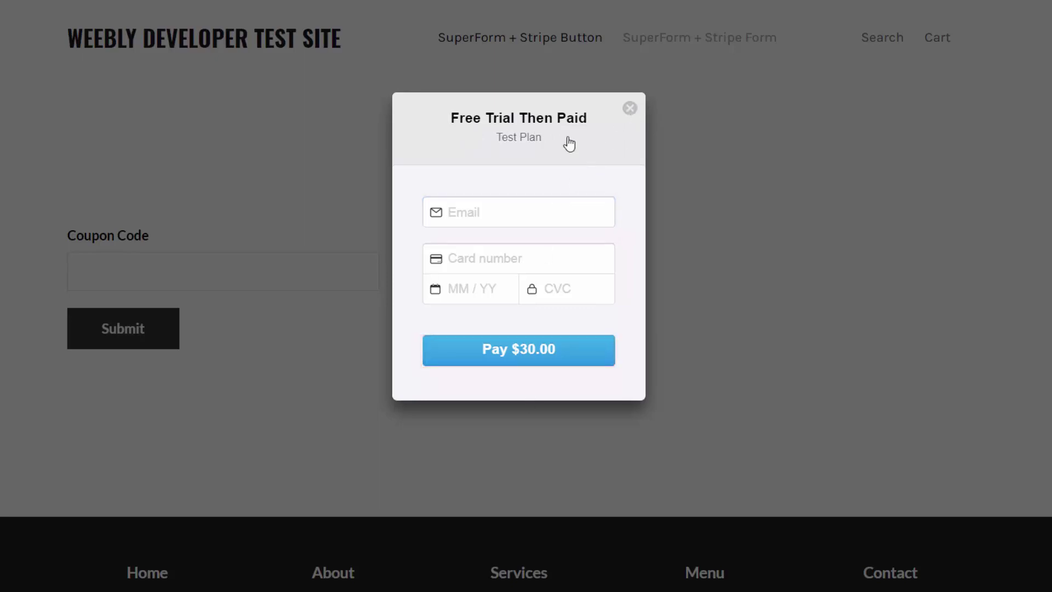
{"action": "key", "text": "Escape"}
Submit the made-up code 'adsfffsdsdfgf', get 'Coupon code not found.', then clear the field.
{"action": "left_click", "coordinate": [167, 278]}
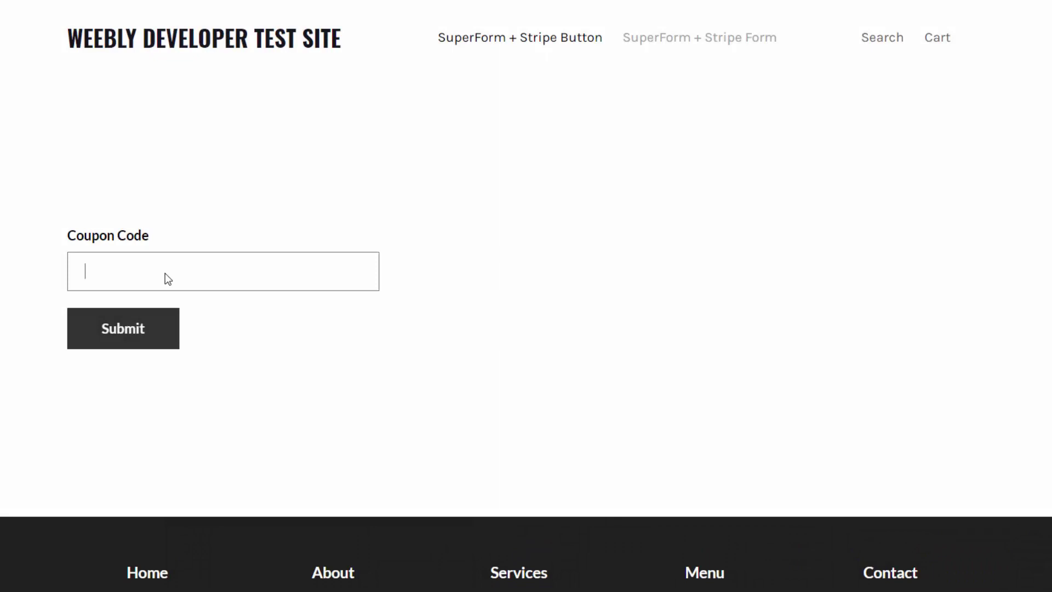
{"action": "type", "text": "adsfffsdsdfgf"}
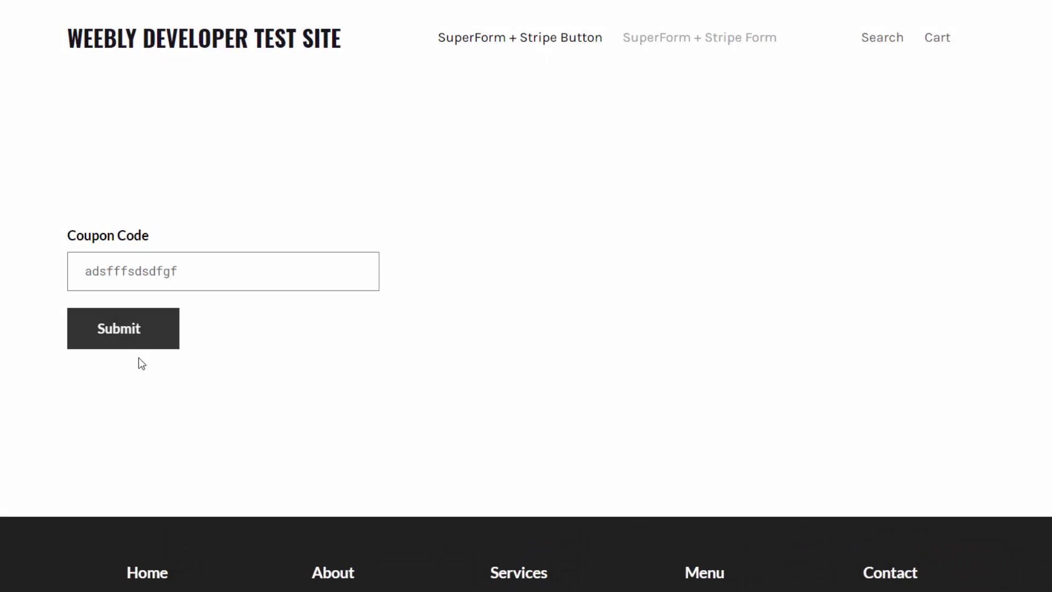
{"action": "left_click", "coordinate": [132, 344]}
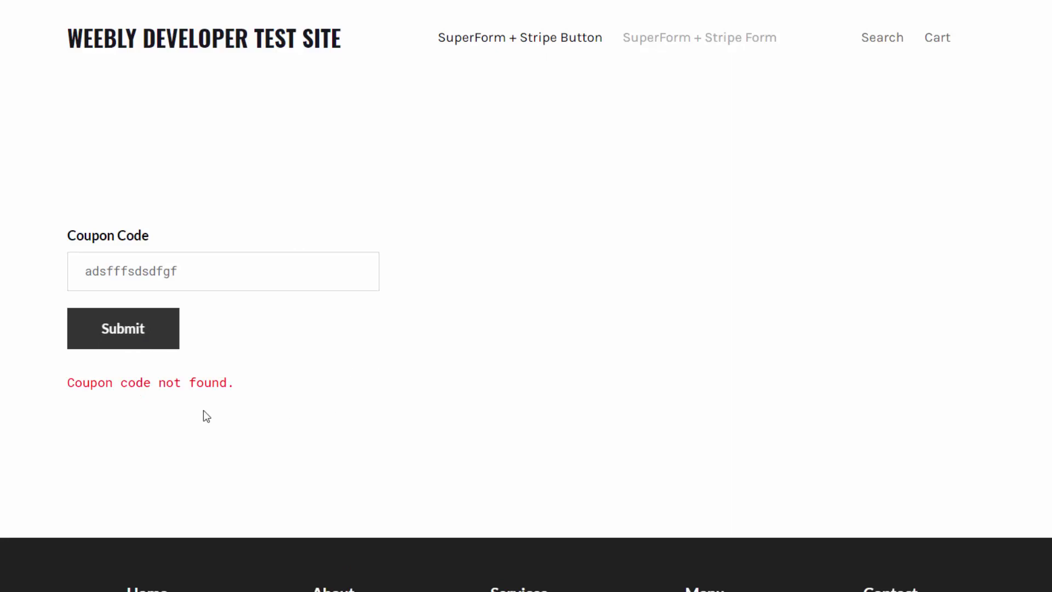
{"action": "left_click_drag", "start_coordinate": [208, 279], "coordinate": [49, 245]}
{"action": "key", "text": "BackSpace"}
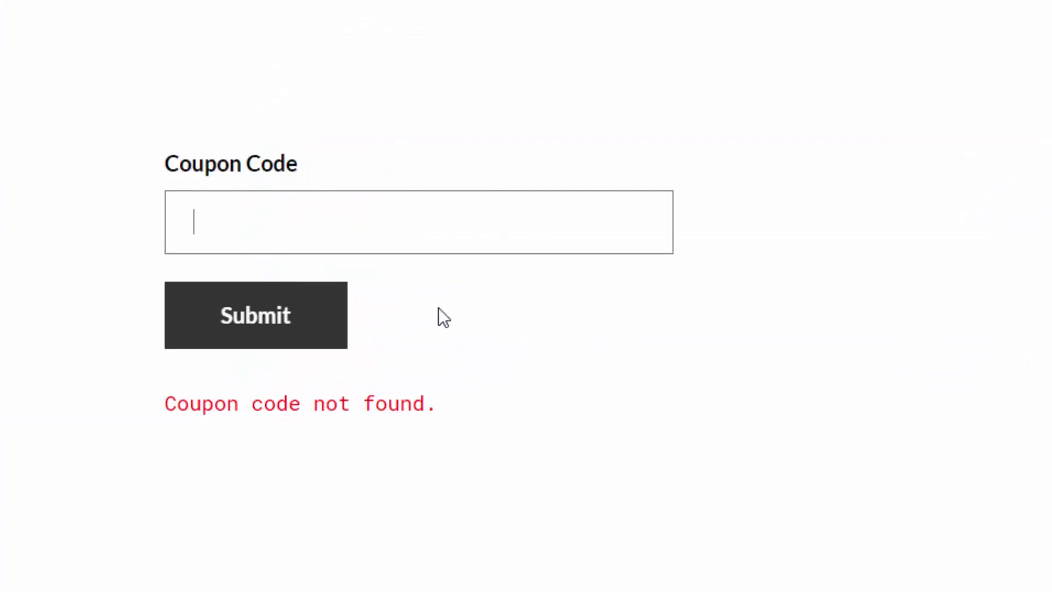
Enter coupon code foobar1 and submit it to open the $15.00 checkout.
{"action": "type", "text": "foobar21"}
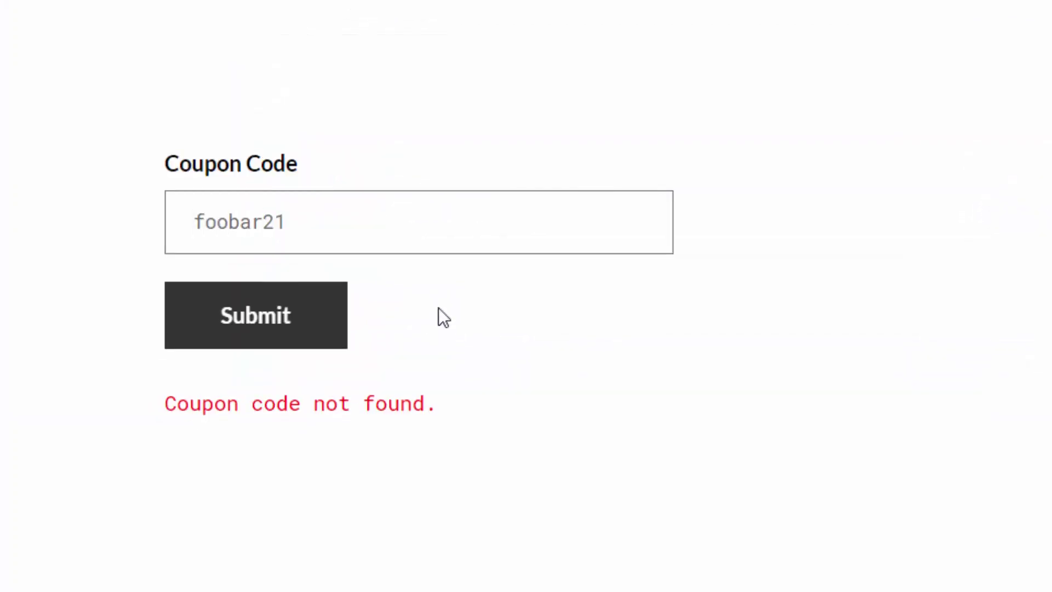
{"action": "key", "text": "BackSpace"}
{"action": "key", "text": "BackSpace"}
{"action": "type", "text": "1"}
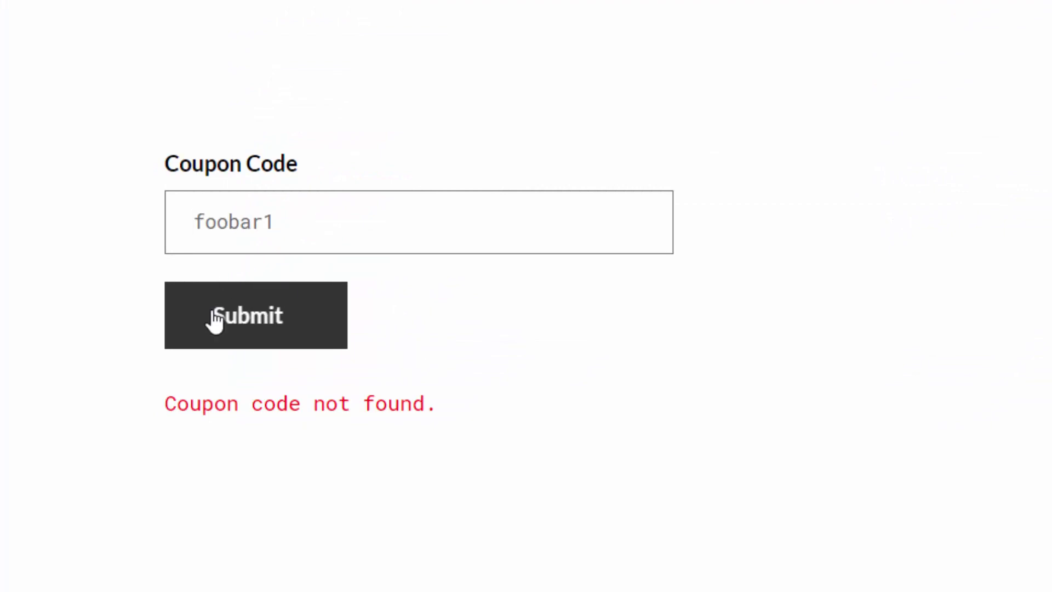
{"action": "left_click", "coordinate": [238, 315]}
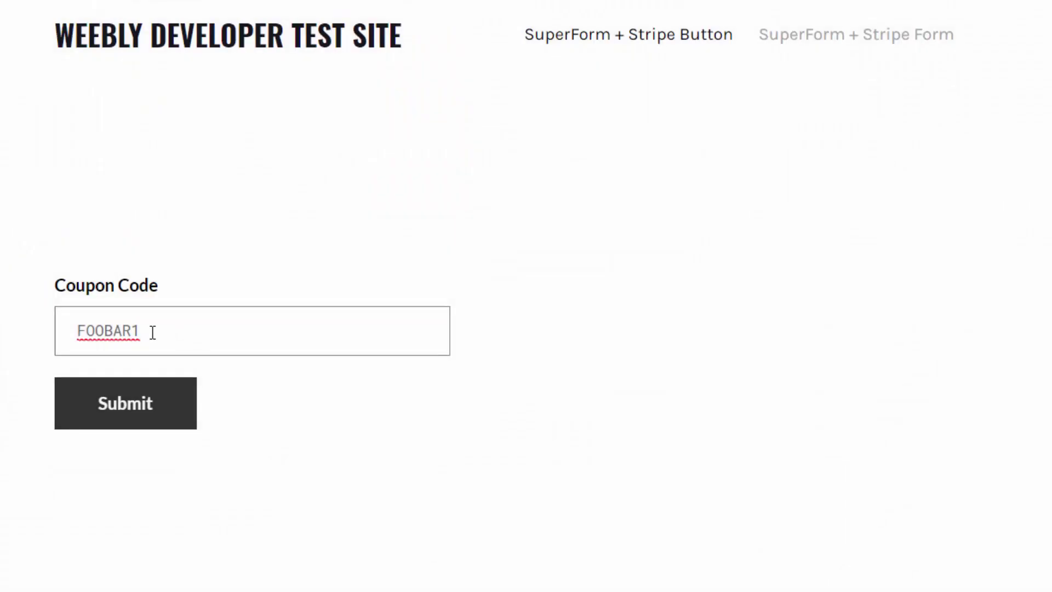
Change the coupon code from FOOBAR1 to FOOBAR2 and submit it for the $10.00 checkout.
{"action": "key", "text": "BackSpace"}
{"action": "type", "text": "2"}
{"action": "left_click", "coordinate": [126, 403]}
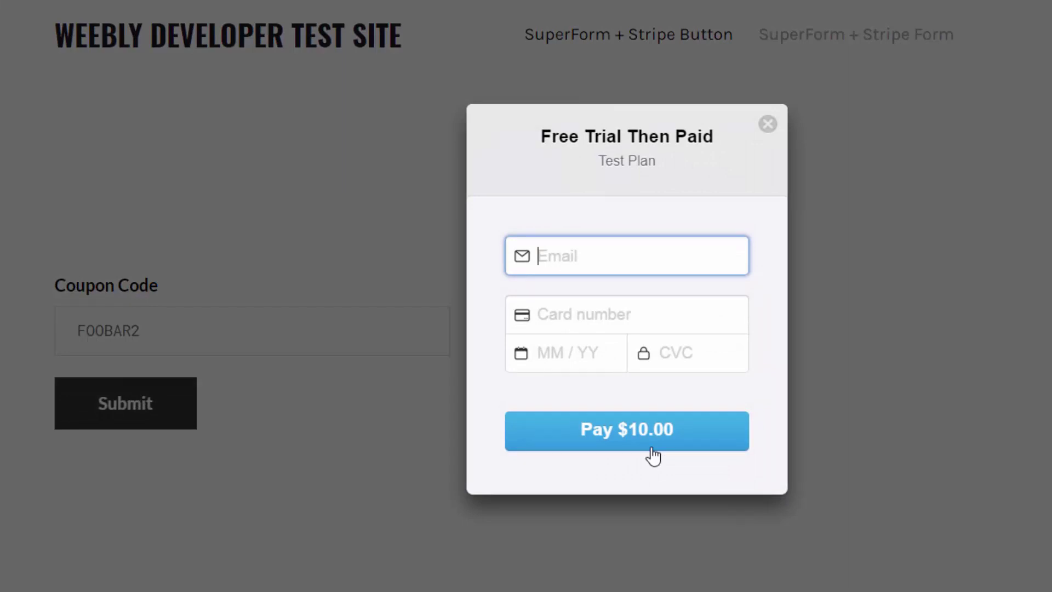
{"action": "left_click", "coordinate": [767, 128]}
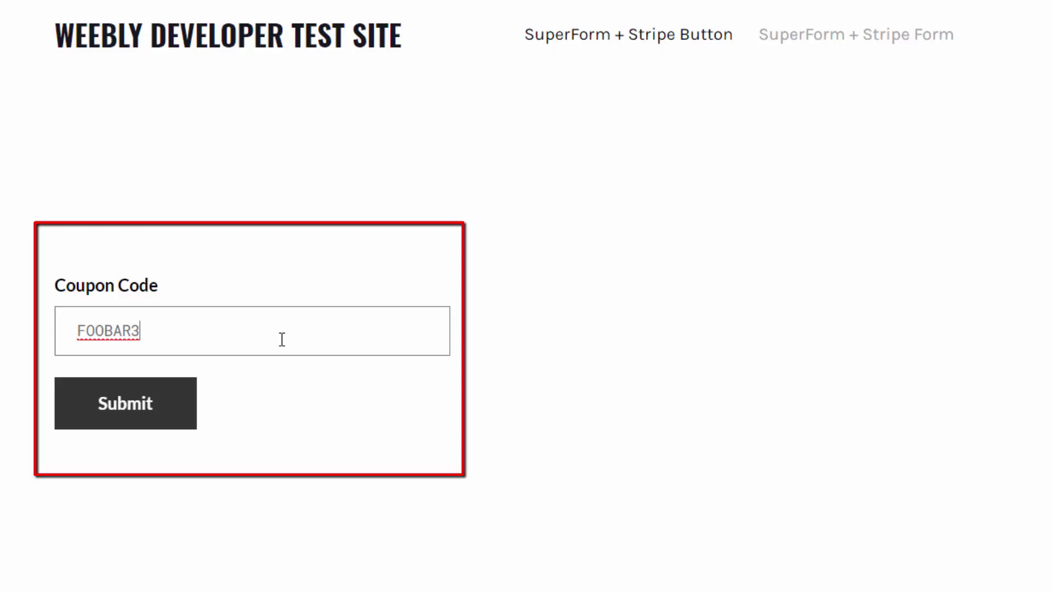
Select FOOBAR3 in the Coupon Code field and delete it.
{"action": "left_click_drag", "start_coordinate": [282, 339], "coordinate": [24, 355]}
{"action": "key", "text": "BackSpace"}
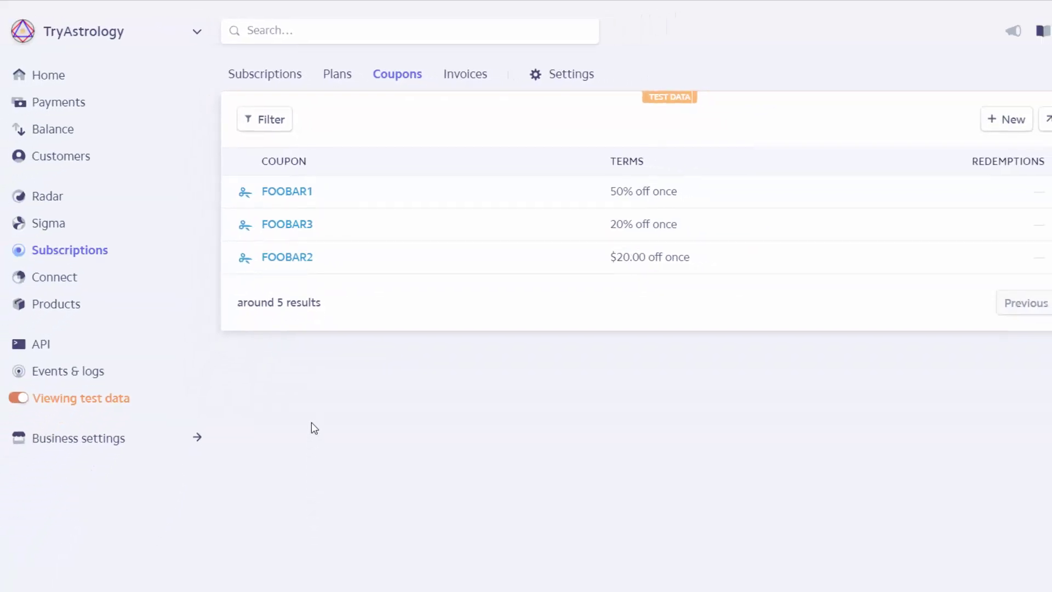
Toggle test data off and on to list FOOBAR1 50%, FOOBAR3 20%, FOOBAR2 $20 off.
{"action": "left_click", "coordinate": [16, 399]}
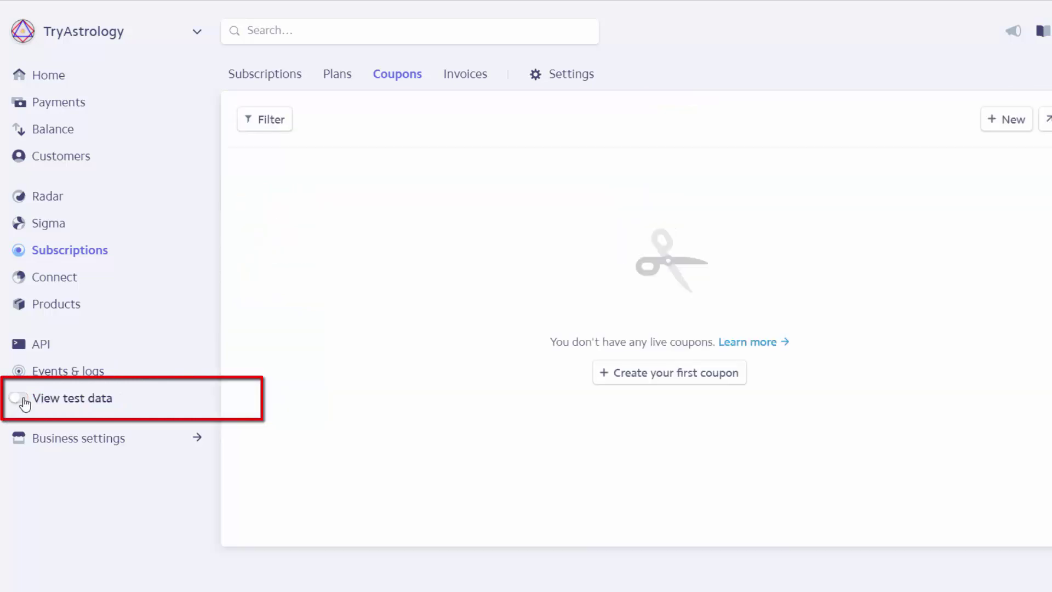
{"action": "left_click", "coordinate": [22, 398]}
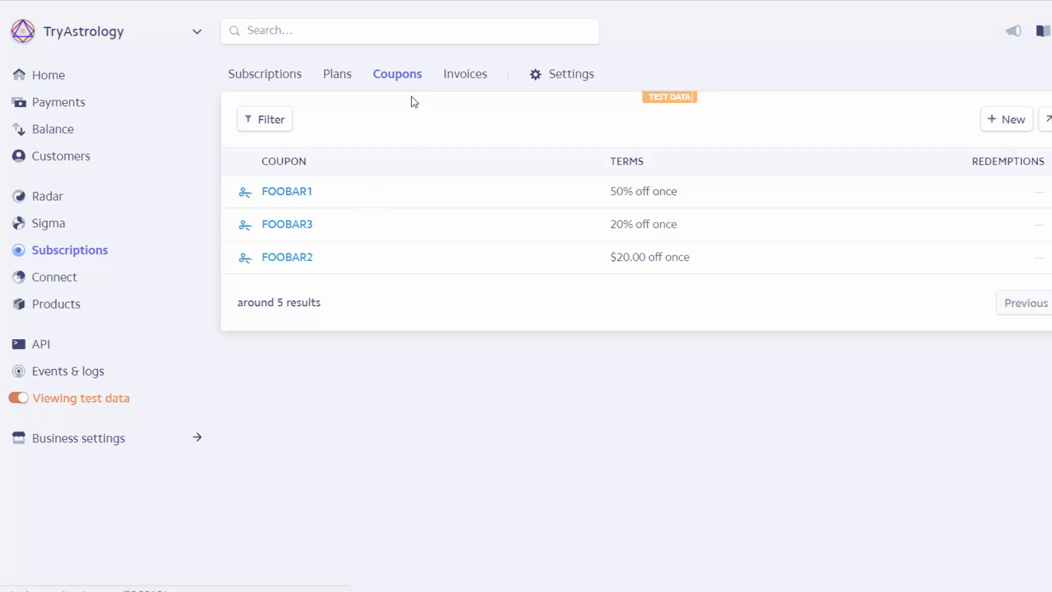
Start a new coupon at 50% off with its duration set to Forever.
{"action": "left_click", "coordinate": [1006, 121]}
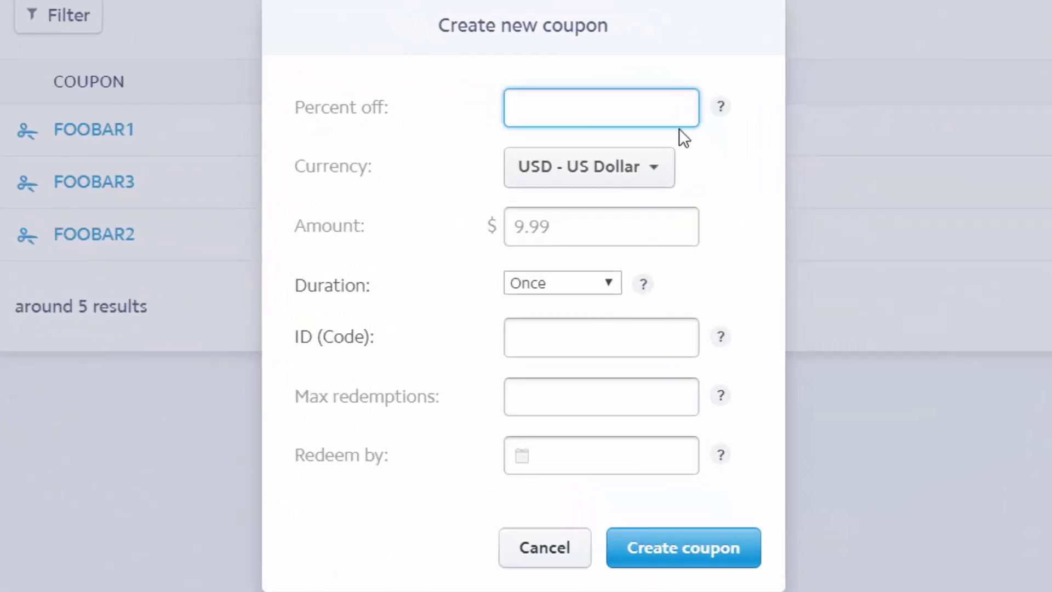
{"action": "type", "text": "50"}
{"action": "mouse_move", "coordinate": [644, 285]}
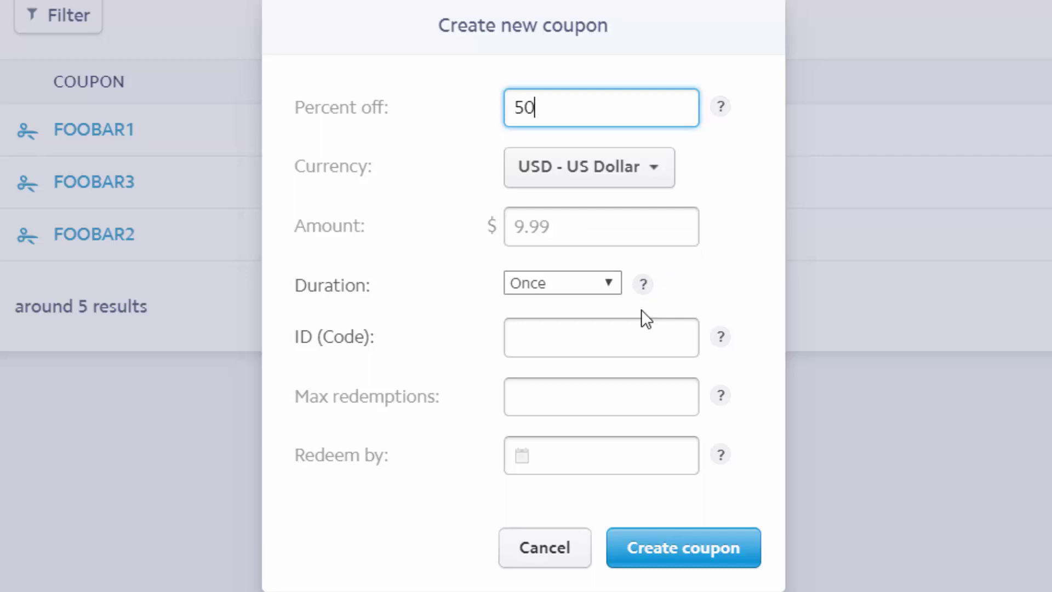
{"action": "left_click", "coordinate": [601, 282]}
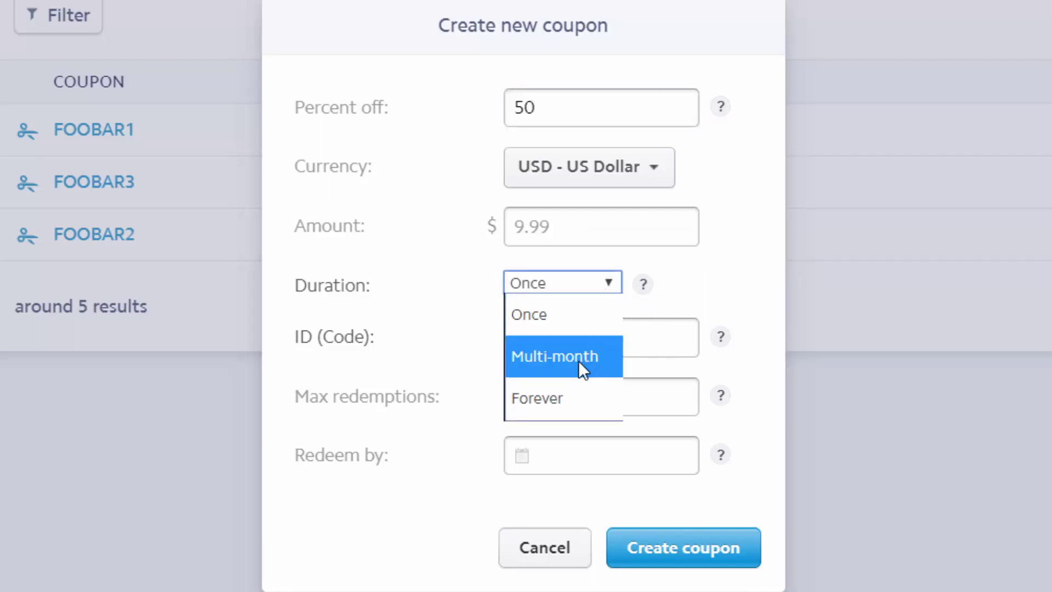
{"action": "left_click", "coordinate": [541, 357]}
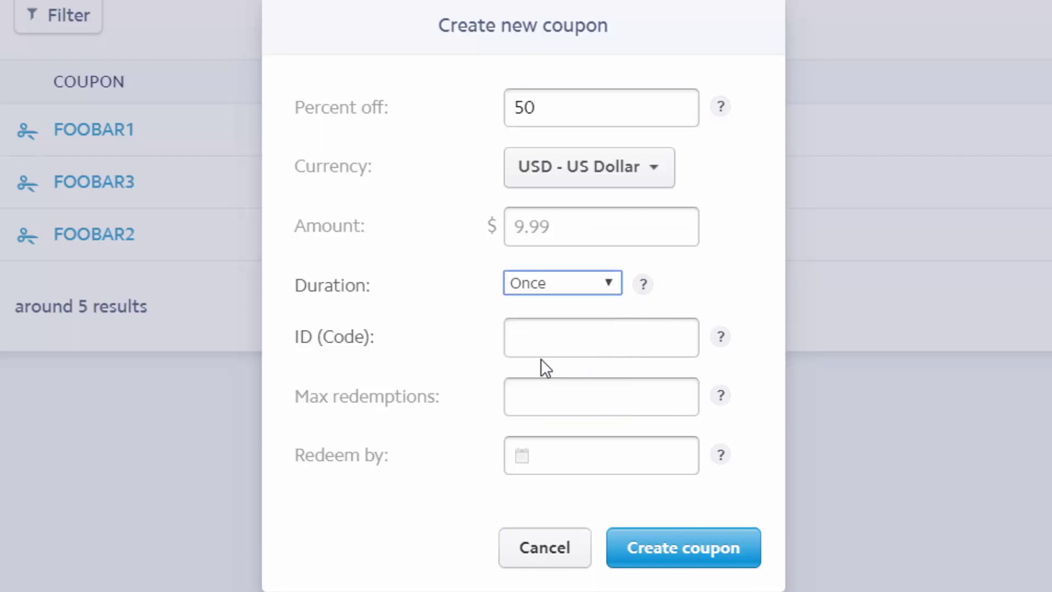
{"action": "left_click", "coordinate": [578, 339]}
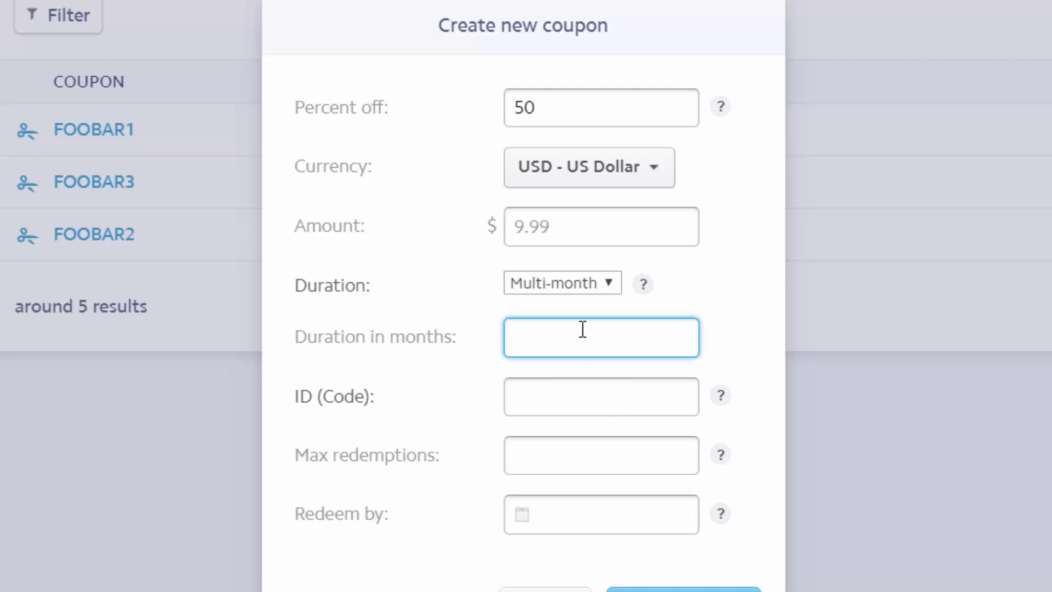
{"action": "left_click", "coordinate": [606, 279]}
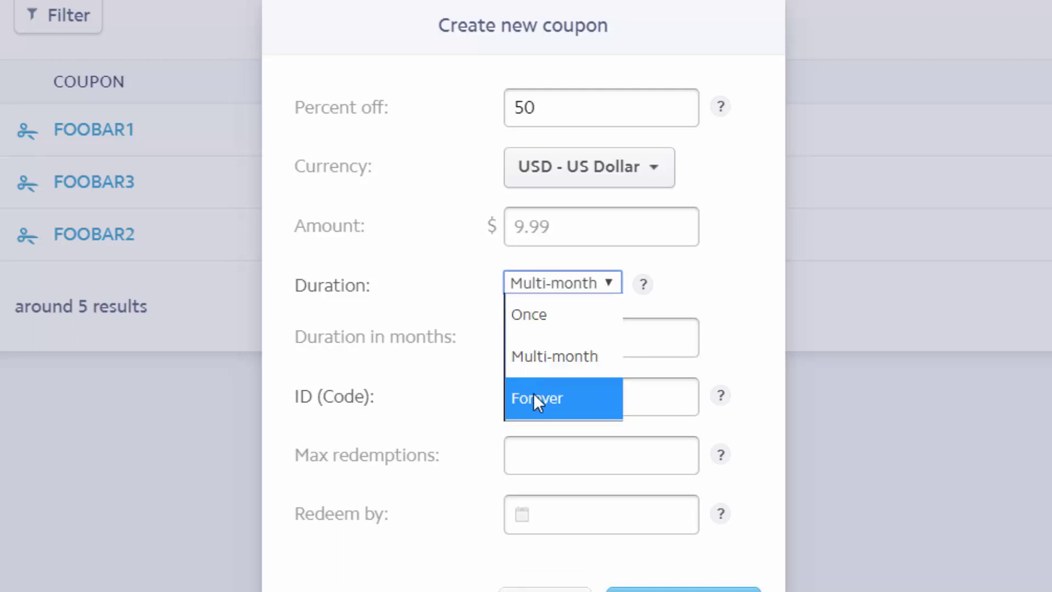
{"action": "left_click", "coordinate": [535, 398]}
Give the coupon ID COUPON01, leaving maximum redemptions and redeem-by date empty.
{"action": "left_click", "coordinate": [566, 335]}
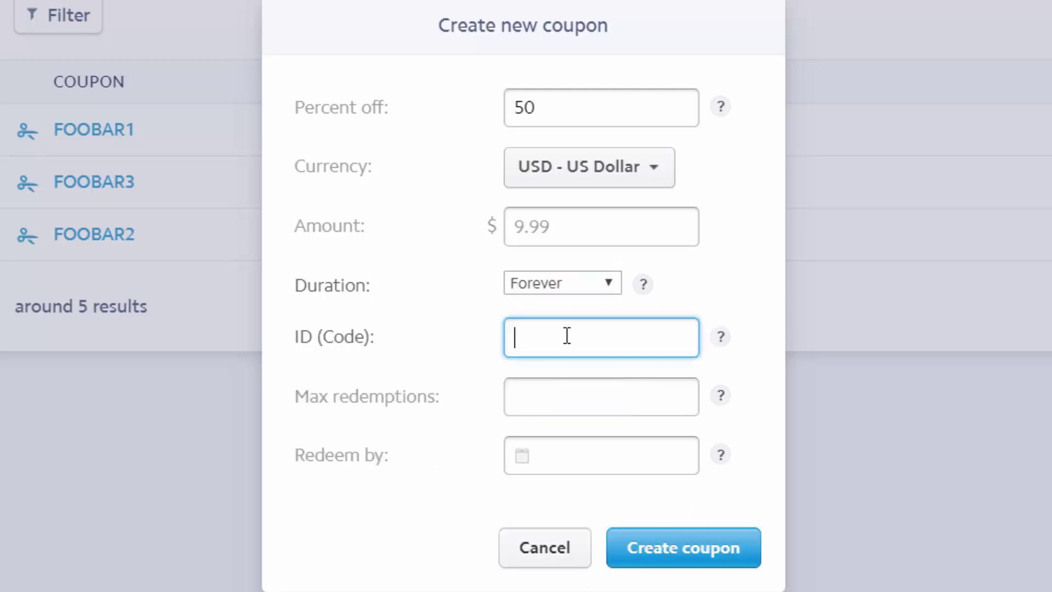
{"action": "type", "text": "COUPON02"}
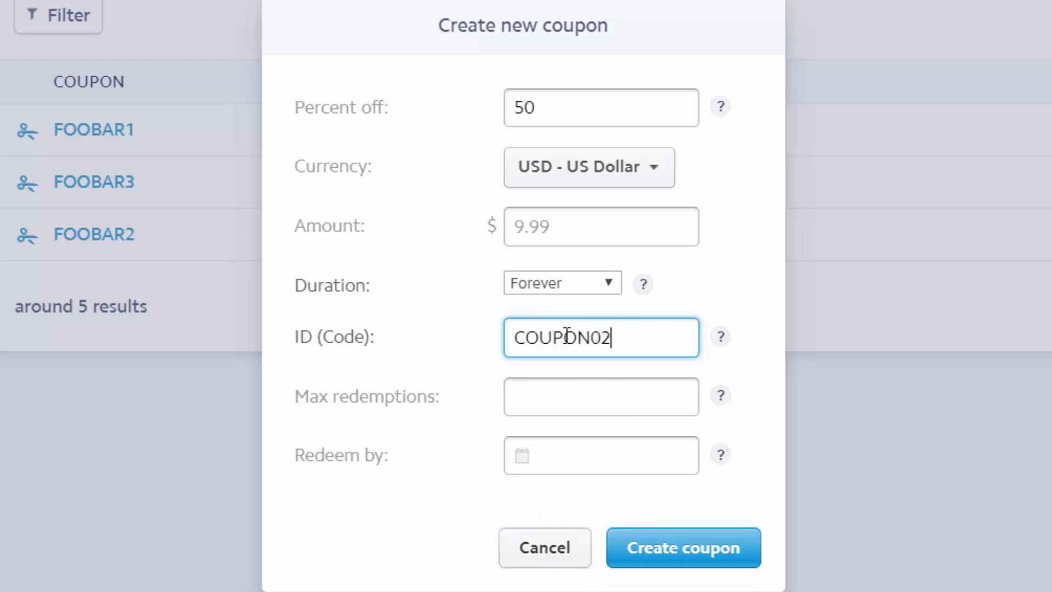
{"action": "key", "text": "BackSpace"}
{"action": "type", "text": "1"}
{"action": "mouse_move", "coordinate": [711, 341]}
{"action": "left_click", "coordinate": [518, 403]}
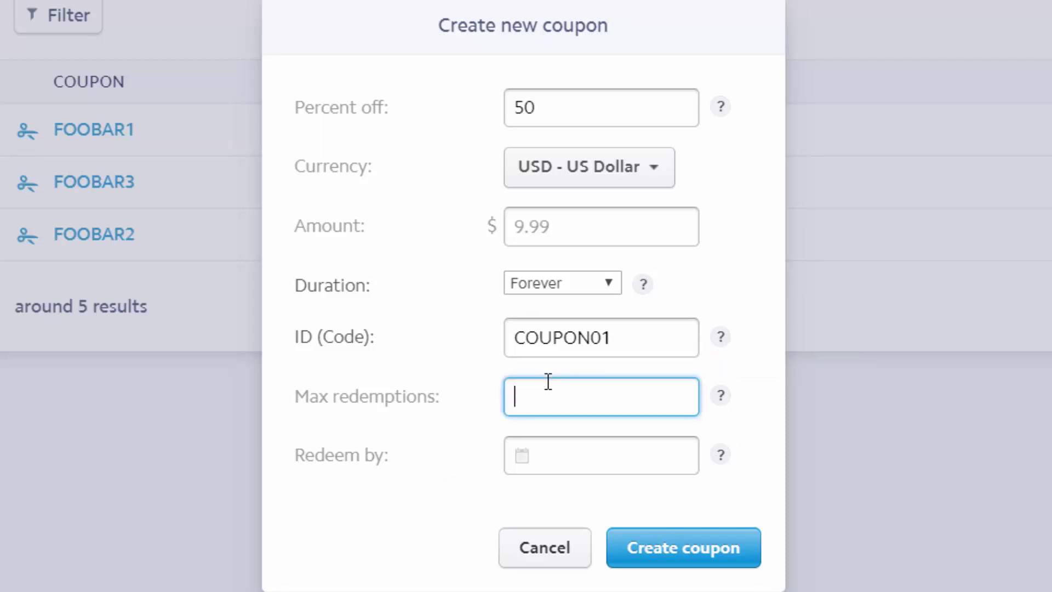
{"action": "mouse_move", "coordinate": [730, 390]}
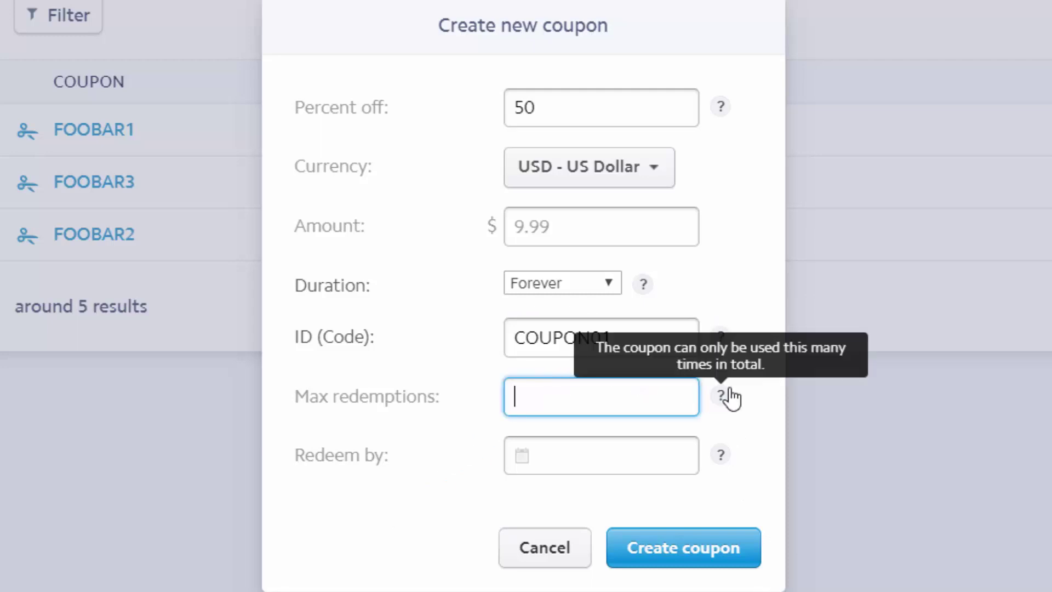
{"action": "left_click", "coordinate": [669, 466]}
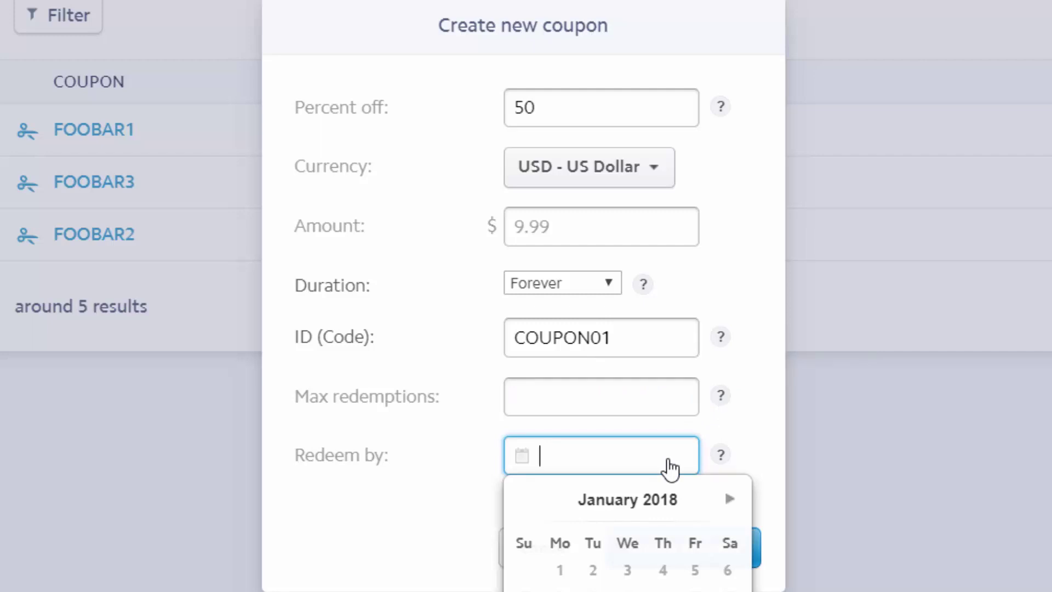
{"action": "left_click", "coordinate": [433, 508]}
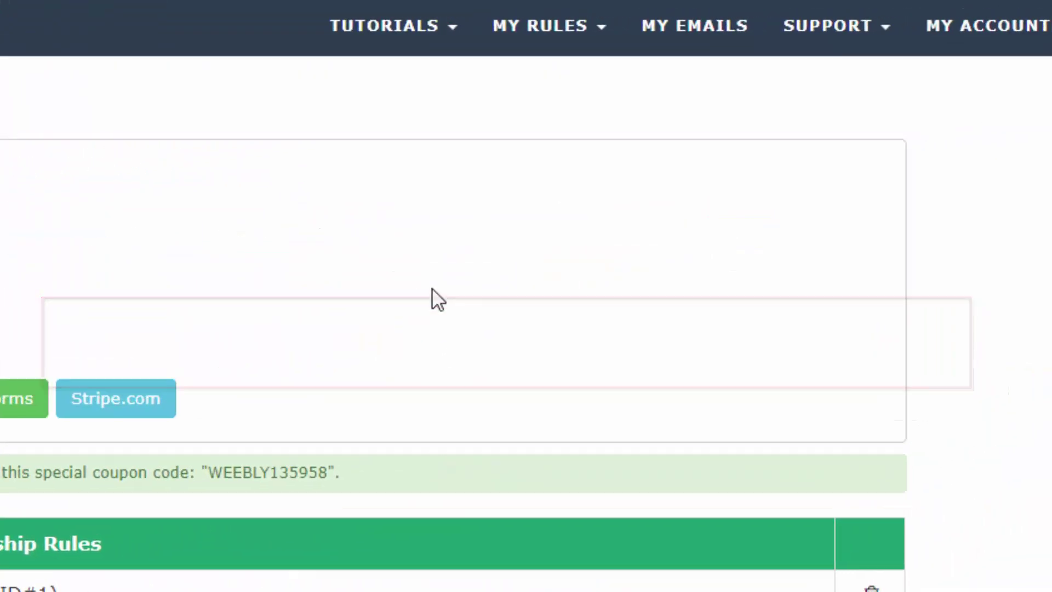
Go to SUBSCRIPTION RULES from the MY RULES menu.
{"action": "left_click", "coordinate": [548, 24]}
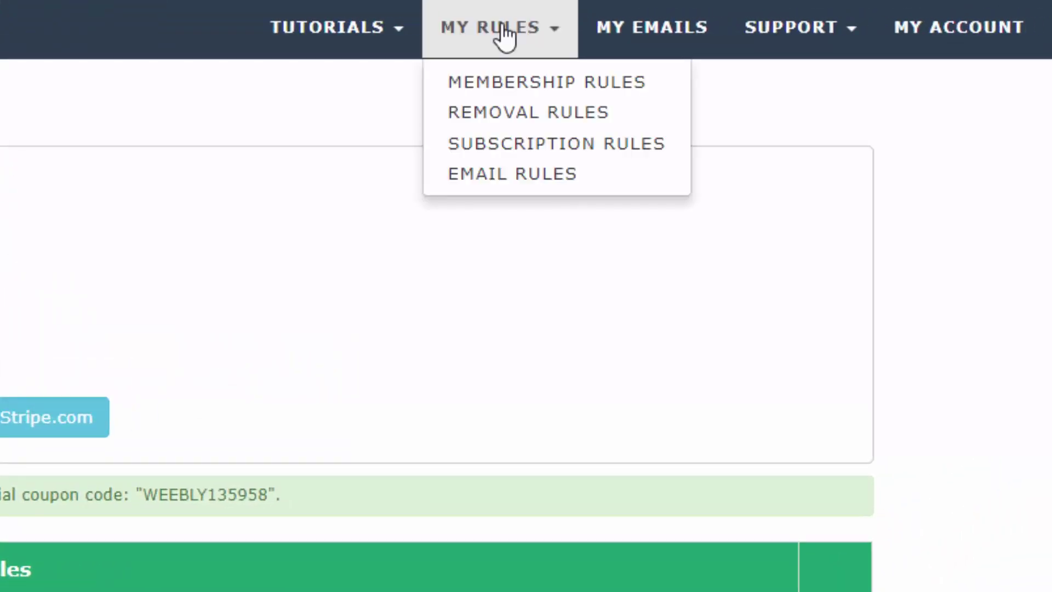
{"action": "left_click", "coordinate": [512, 156]}
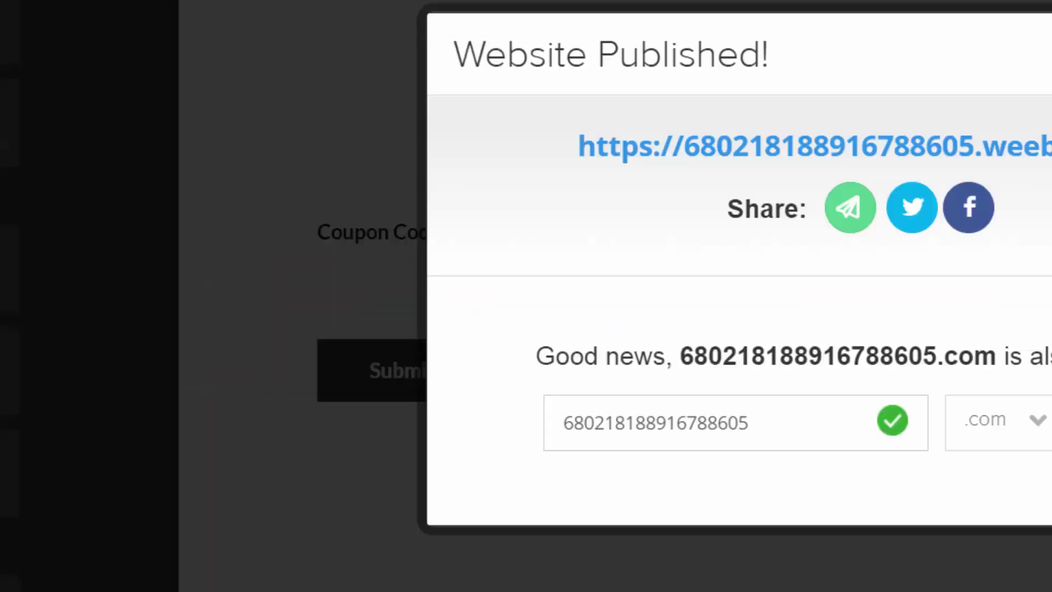
Close the Website Published dialog and check the Coupon Code form's field settings.
{"action": "left_click", "coordinate": [1019, 98]}
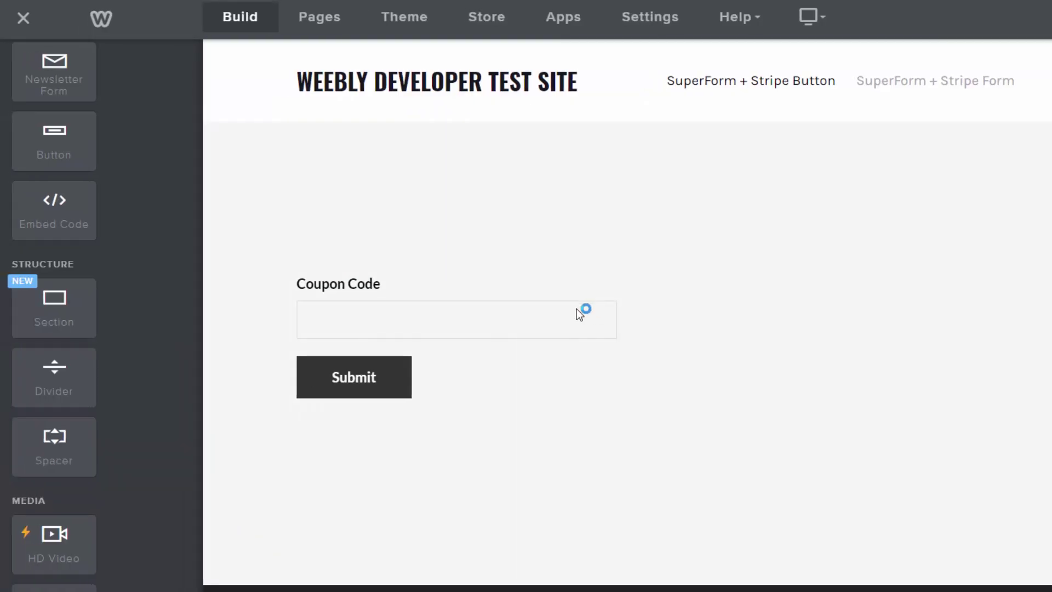
{"action": "left_click", "coordinate": [437, 285]}
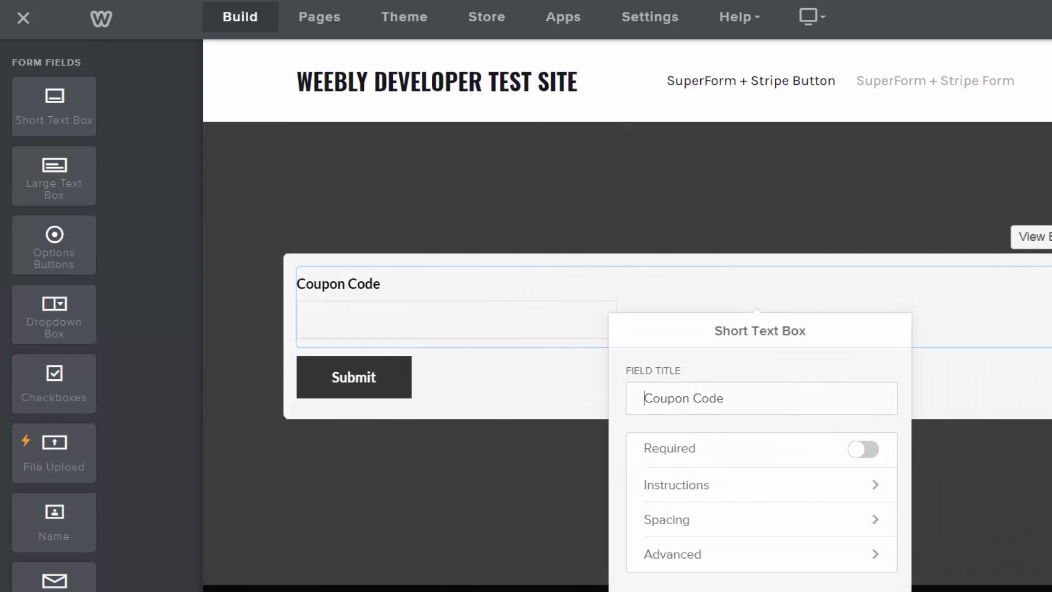
{"action": "key", "text": "Escape"}
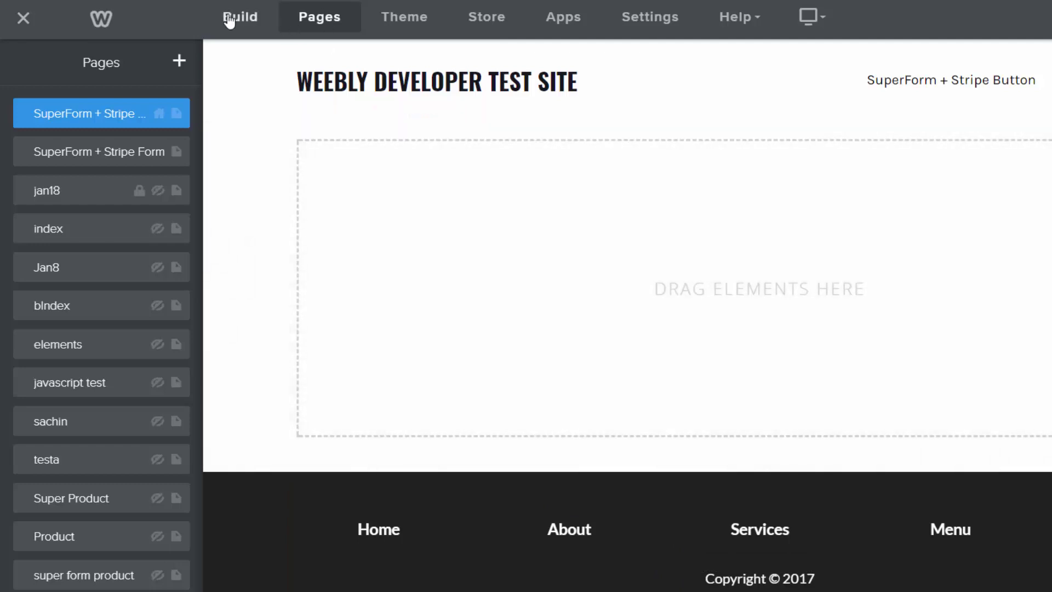
Add a Spacer to the page, copy it onto this same page, and stretch it much taller.
{"action": "left_click", "coordinate": [233, 18]}
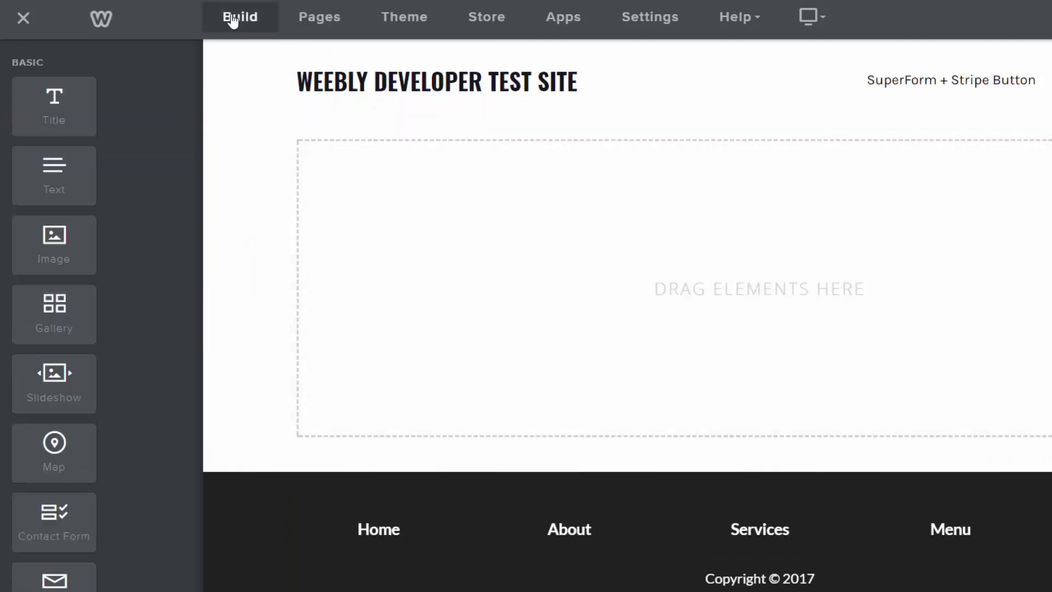
{"action": "scroll", "coordinate": [134, 587], "scroll_direction": "down", "scroll_amount": 10}
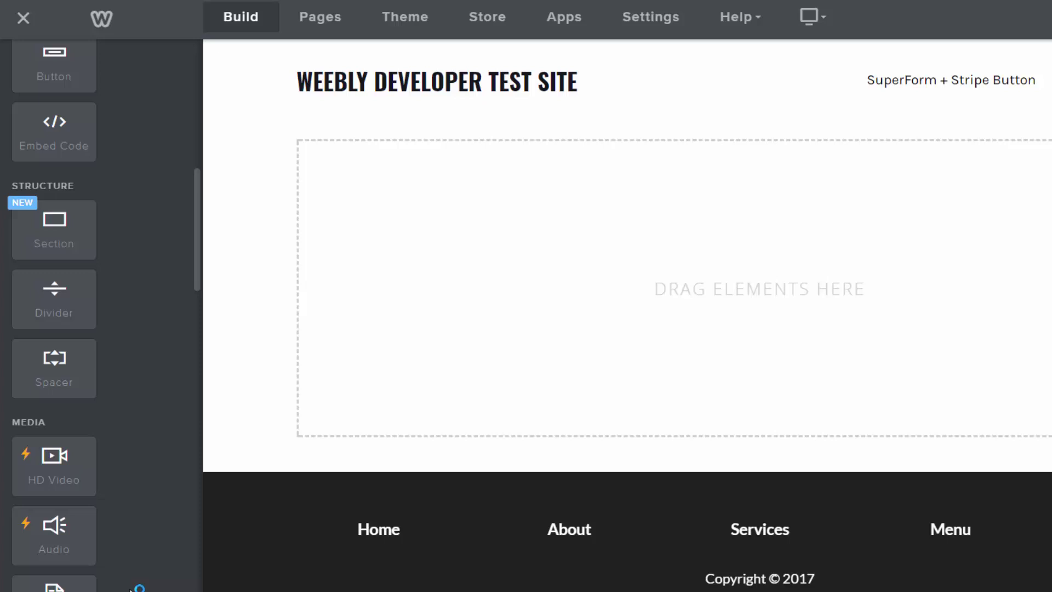
{"action": "left_click_drag", "start_coordinate": [82, 369], "coordinate": [714, 180]}
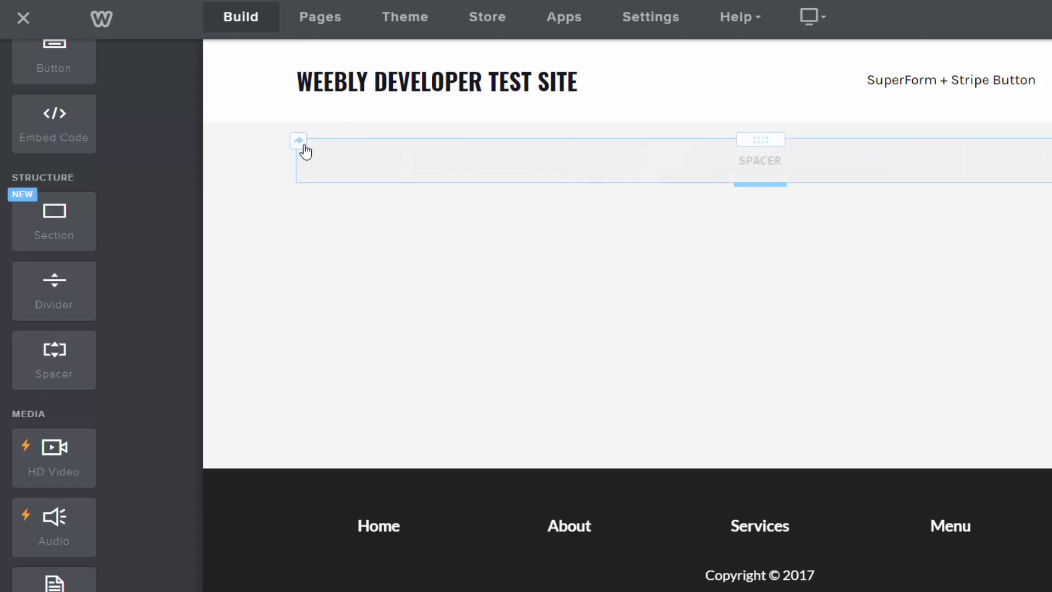
{"action": "left_click", "coordinate": [305, 143]}
{"action": "left_click", "coordinate": [384, 184]}
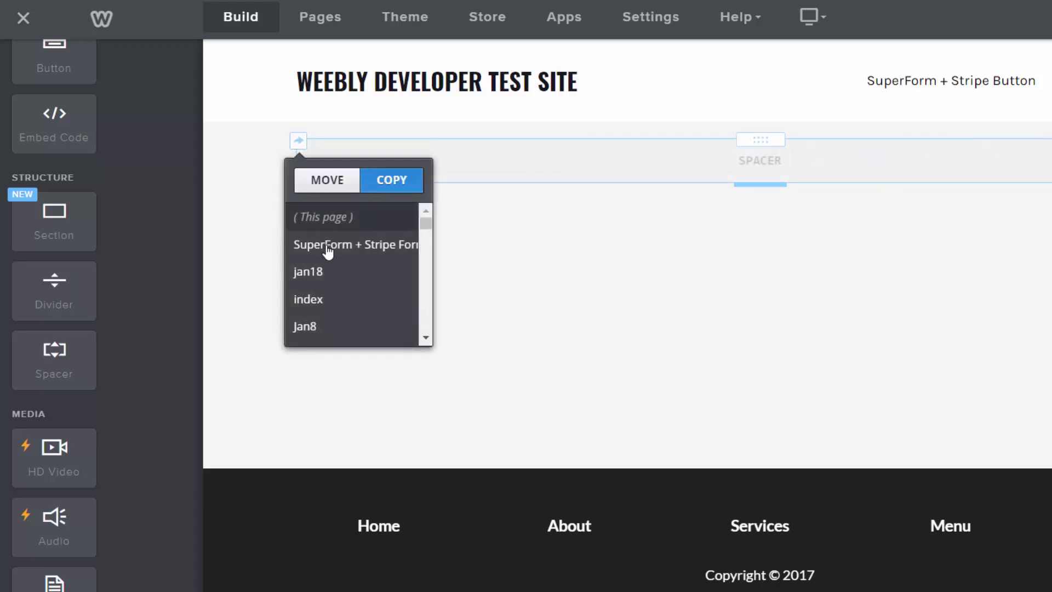
{"action": "left_click", "coordinate": [312, 222]}
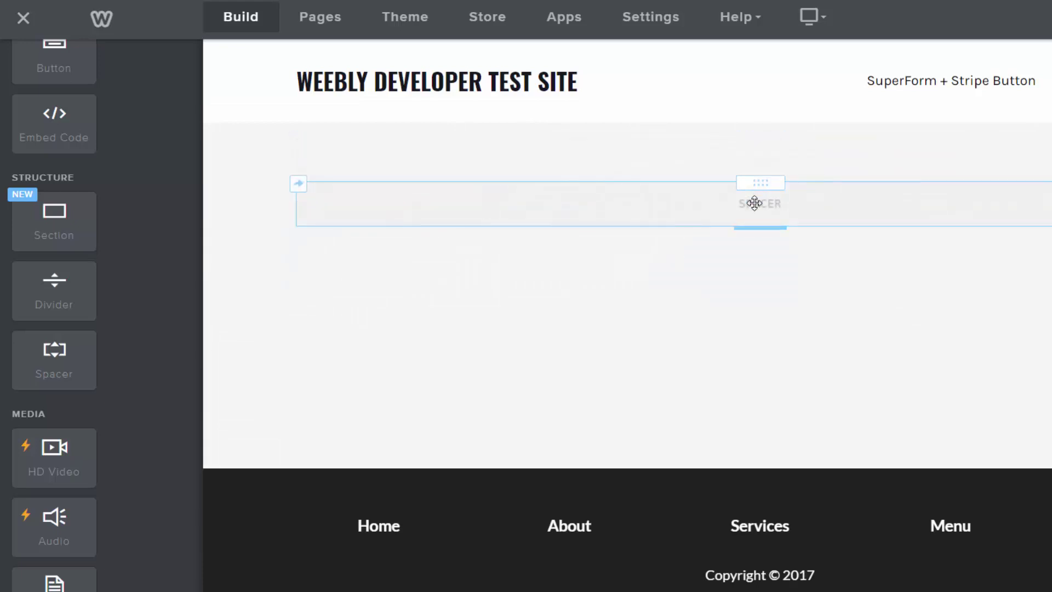
{"action": "left_click_drag", "start_coordinate": [759, 228], "coordinate": [770, 415]}
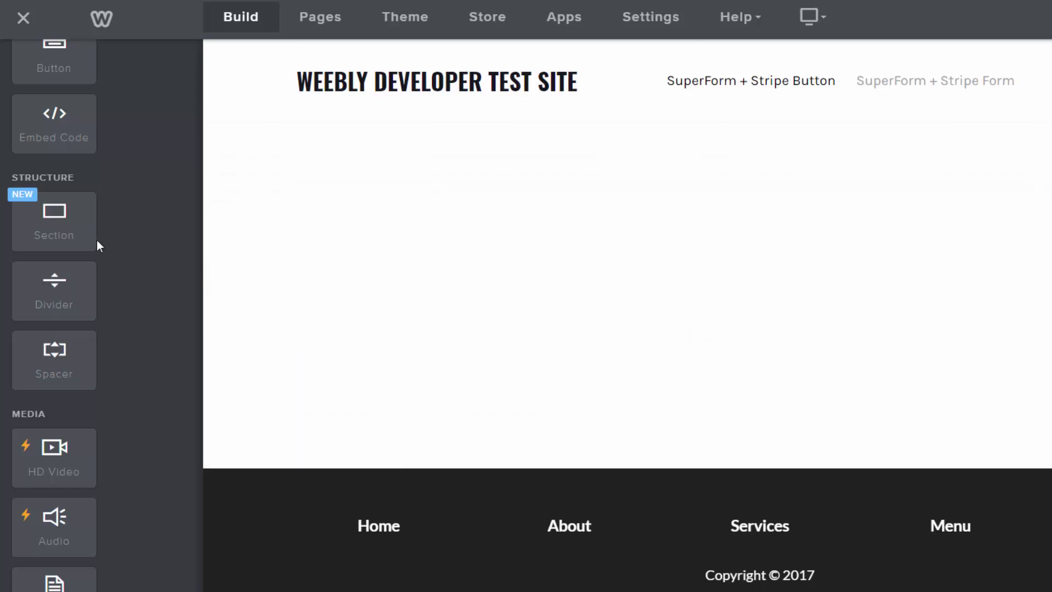
{"action": "scroll", "coordinate": [104, 230], "scroll_direction": "up", "scroll_amount": 10}
{"action": "scroll", "coordinate": [108, 413], "scroll_direction": "down", "scroll_amount": 5}
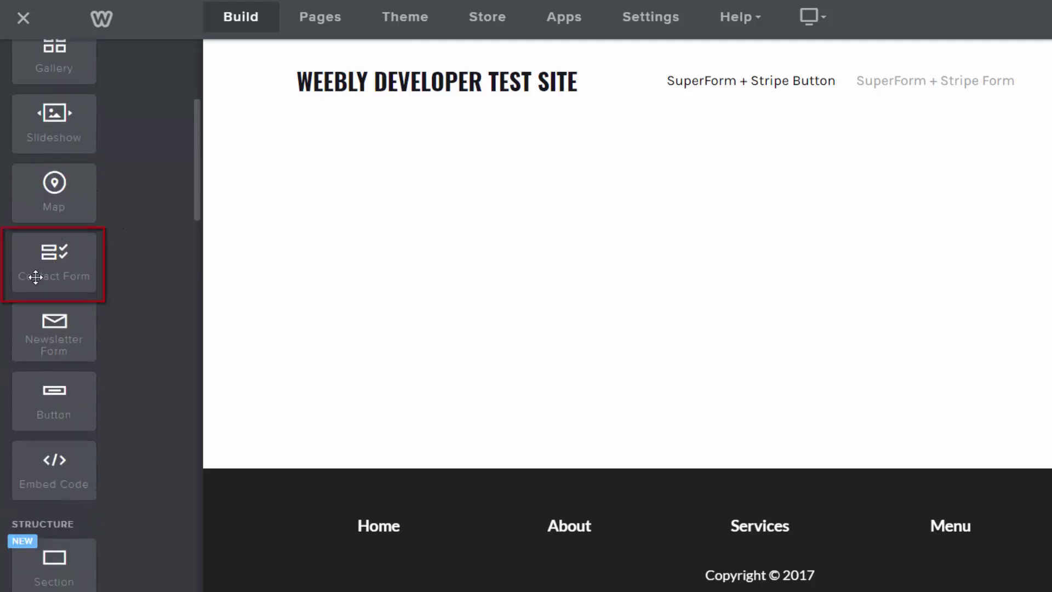
Add a Contact Form and a Short Text Box, giving Name, Untitled, Email and Comment fields.
{"action": "left_click_drag", "start_coordinate": [42, 273], "coordinate": [747, 170]}
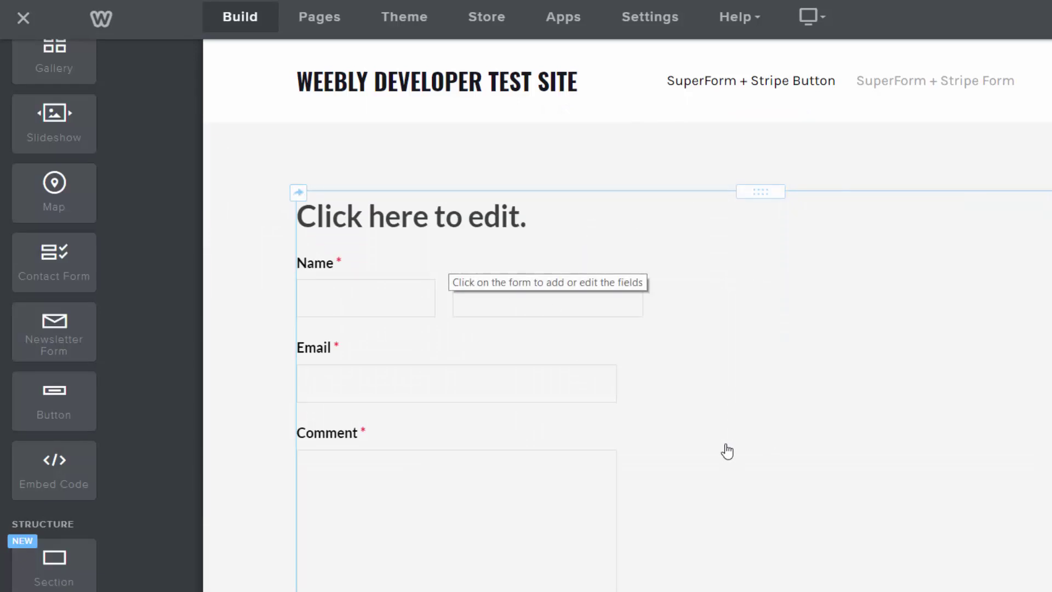
{"action": "scroll", "coordinate": [82, 285], "scroll_direction": "up", "scroll_amount": 5}
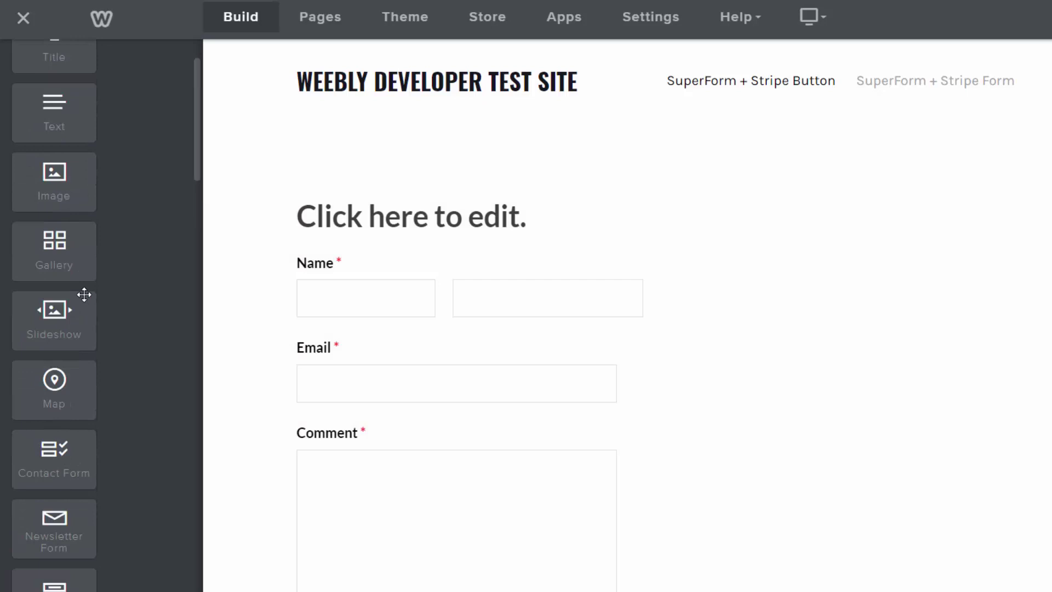
{"action": "scroll", "coordinate": [51, 355], "scroll_direction": "down", "scroll_amount": 5}
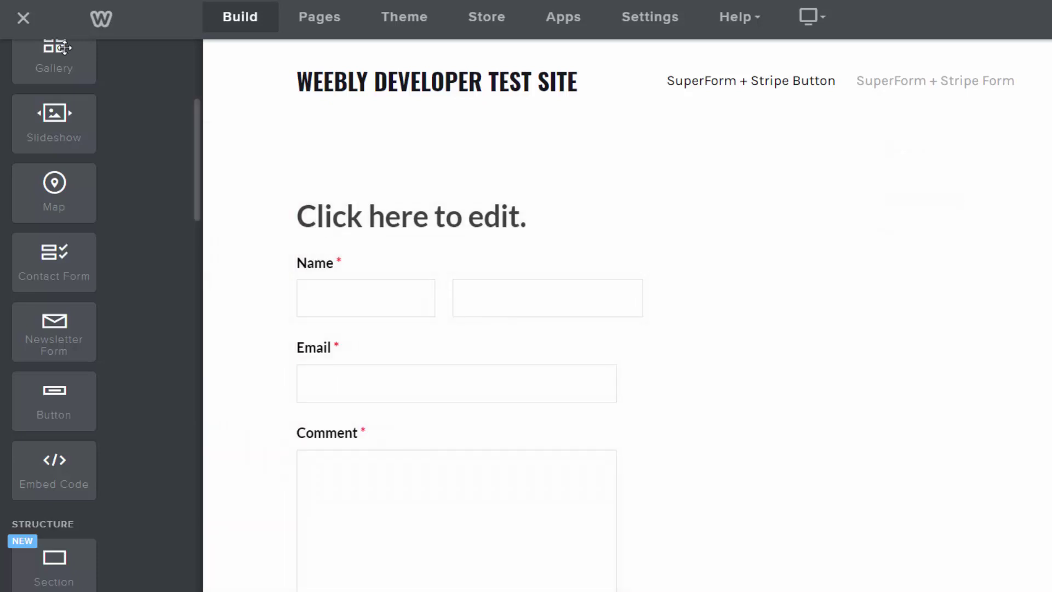
{"action": "scroll", "coordinate": [33, 329], "scroll_direction": "up", "scroll_amount": 5}
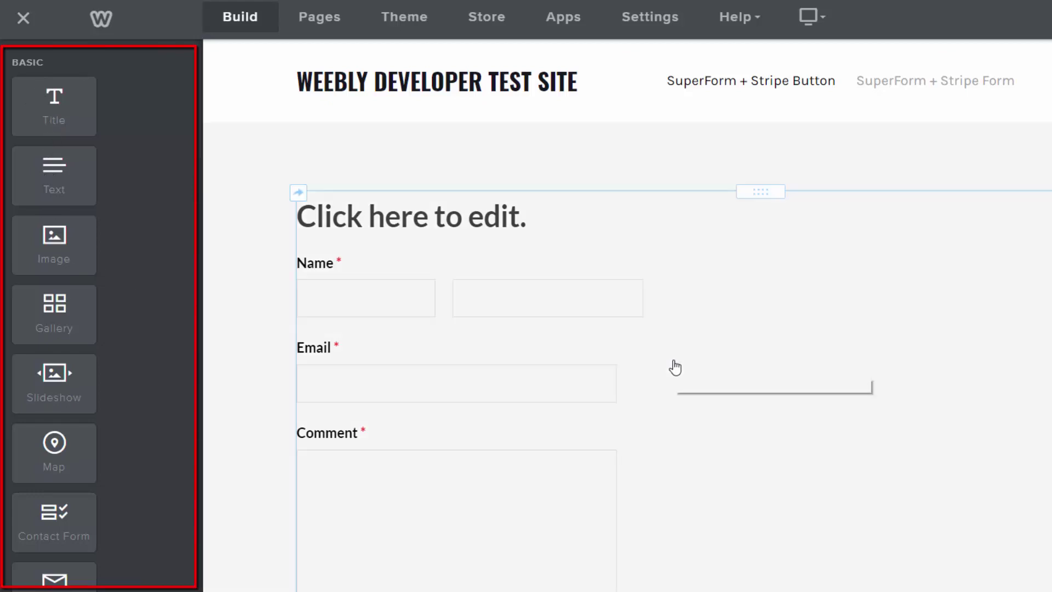
{"action": "left_click", "coordinate": [675, 367]}
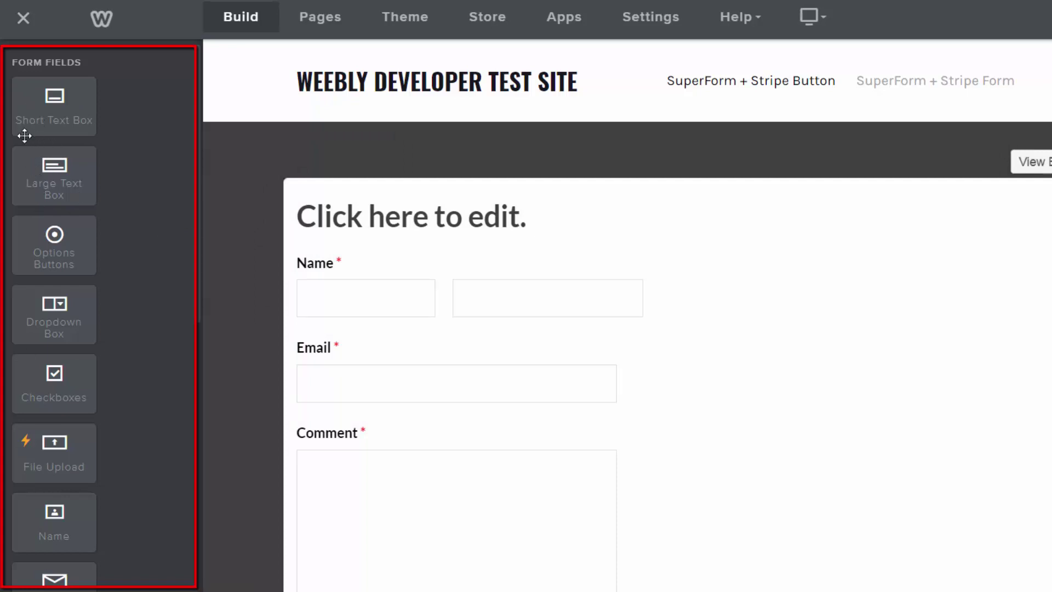
{"action": "left_click_drag", "start_coordinate": [35, 94], "coordinate": [557, 355]}
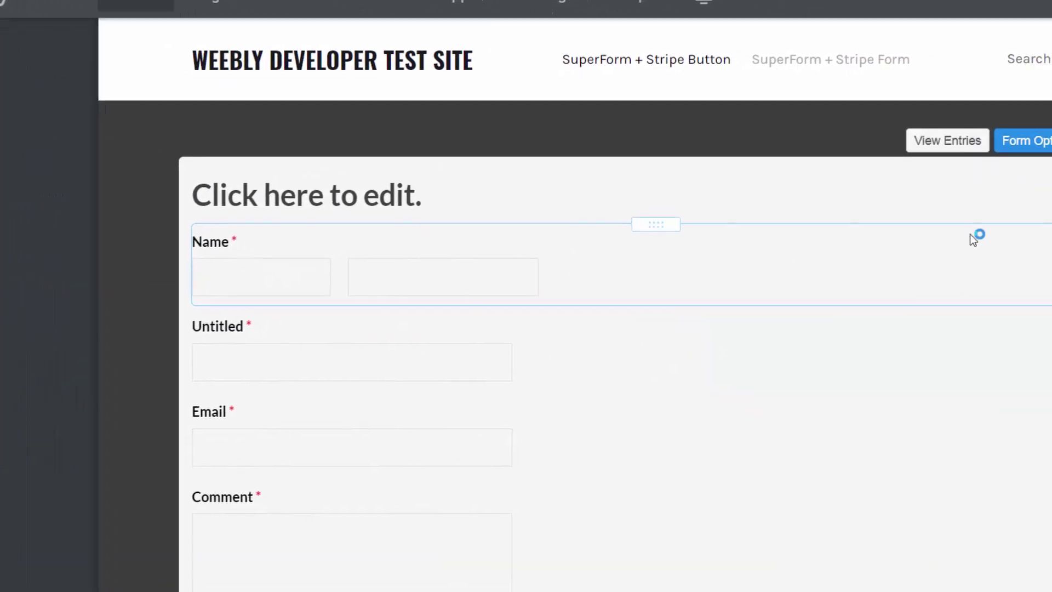
Delete the Name, Email and Comment fields from the contact form.
{"action": "left_click", "coordinate": [1009, 208]}
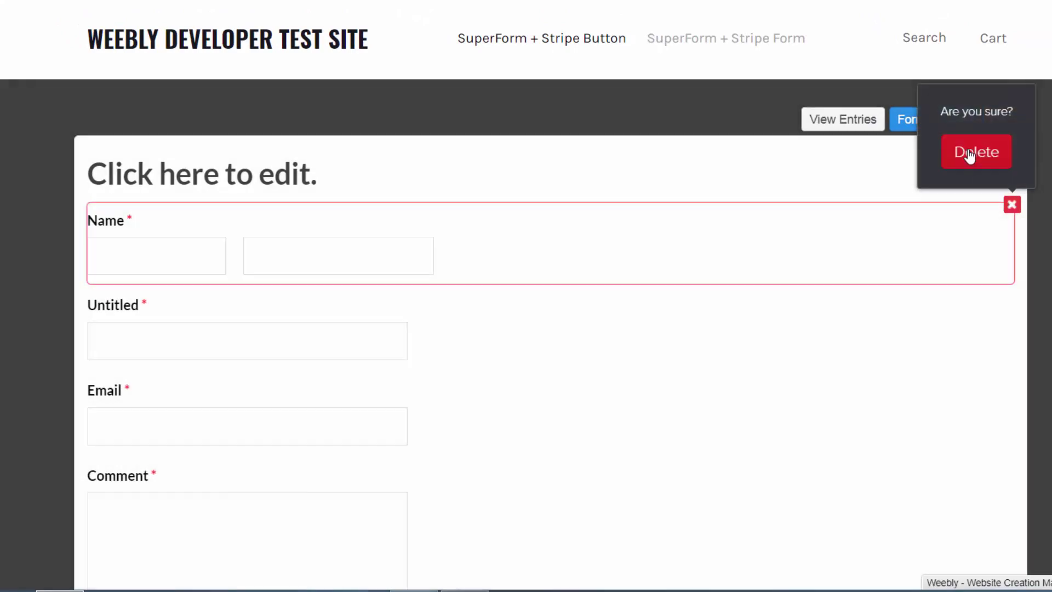
{"action": "left_click", "coordinate": [972, 153]}
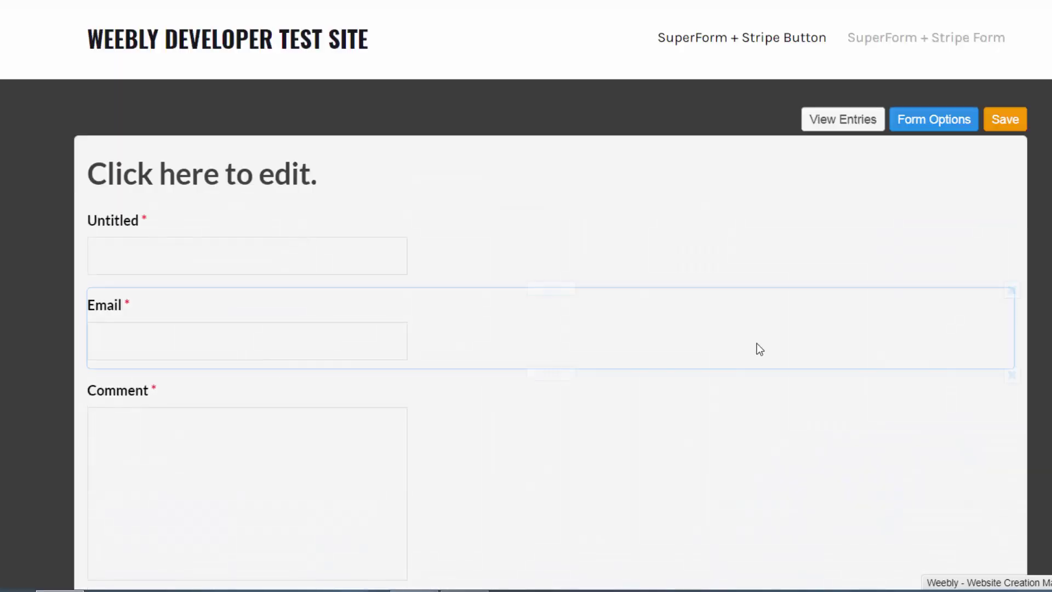
{"action": "left_click", "coordinate": [1012, 289]}
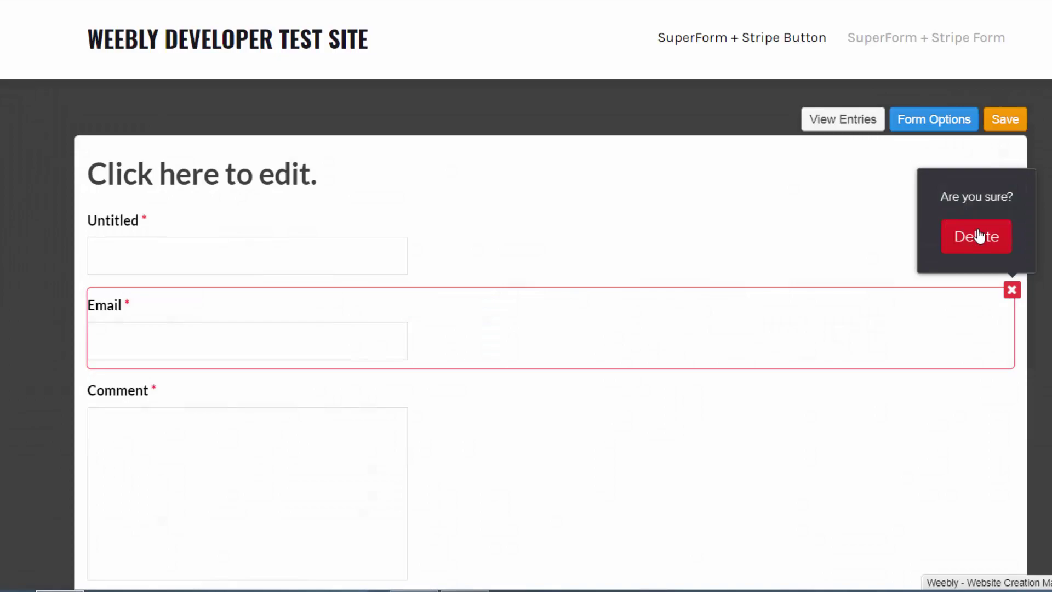
{"action": "left_click", "coordinate": [975, 235]}
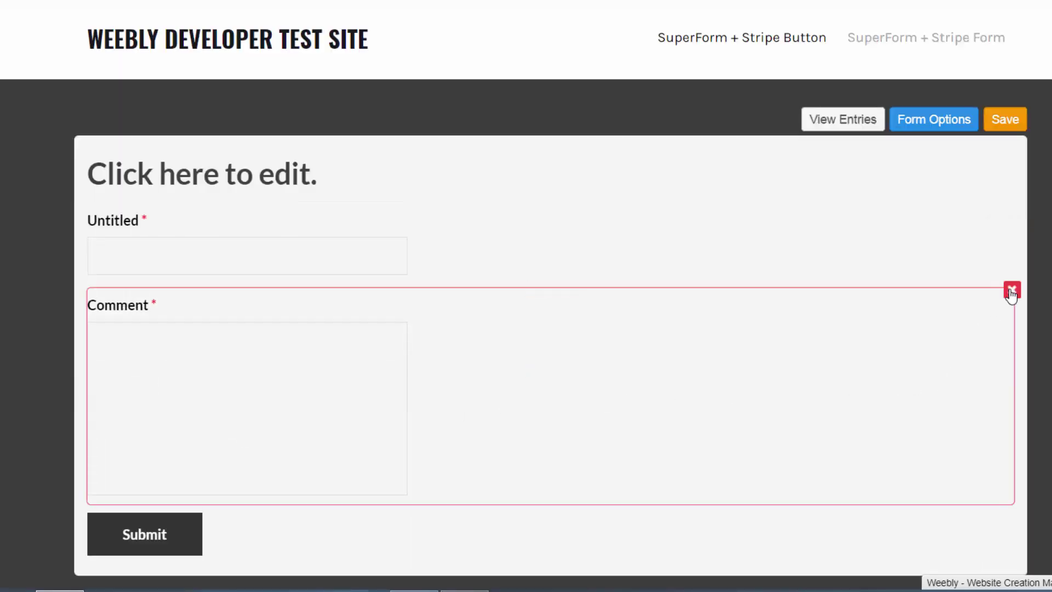
{"action": "left_click", "coordinate": [1011, 290]}
{"action": "left_click", "coordinate": [991, 243]}
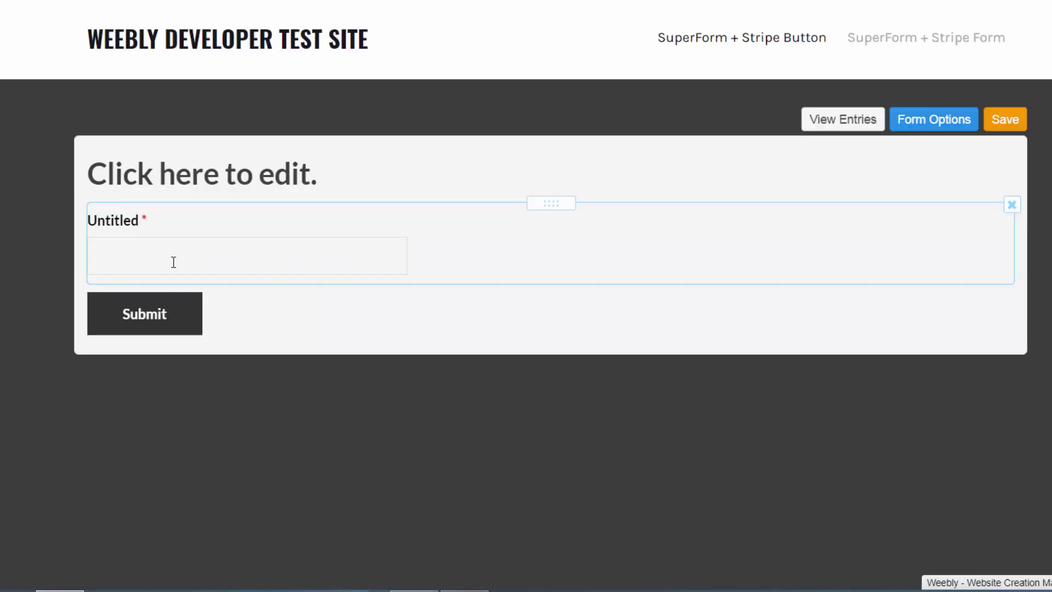
Remove the form heading, leaving only the Untitled field above Submit.
{"action": "left_click", "coordinate": [225, 167]}
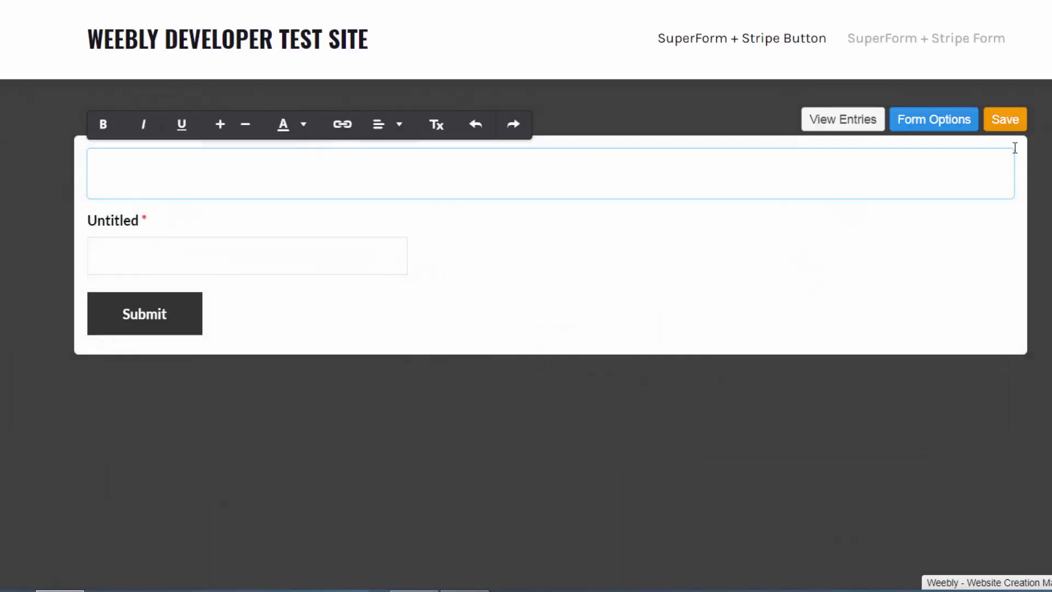
{"action": "left_click", "coordinate": [798, 537]}
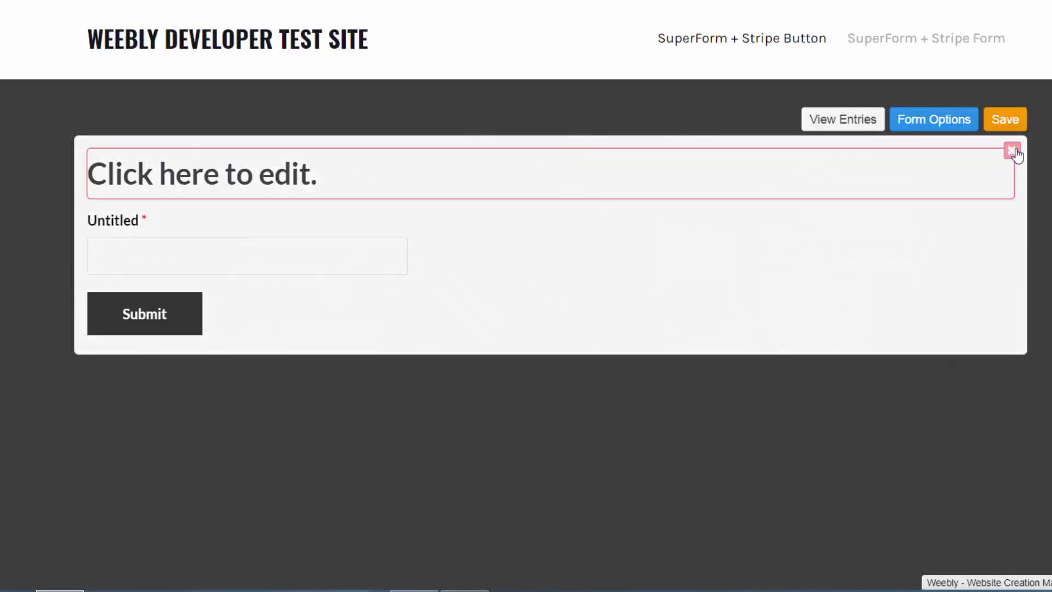
{"action": "left_click", "coordinate": [1011, 150]}
{"action": "left_click", "coordinate": [972, 100]}
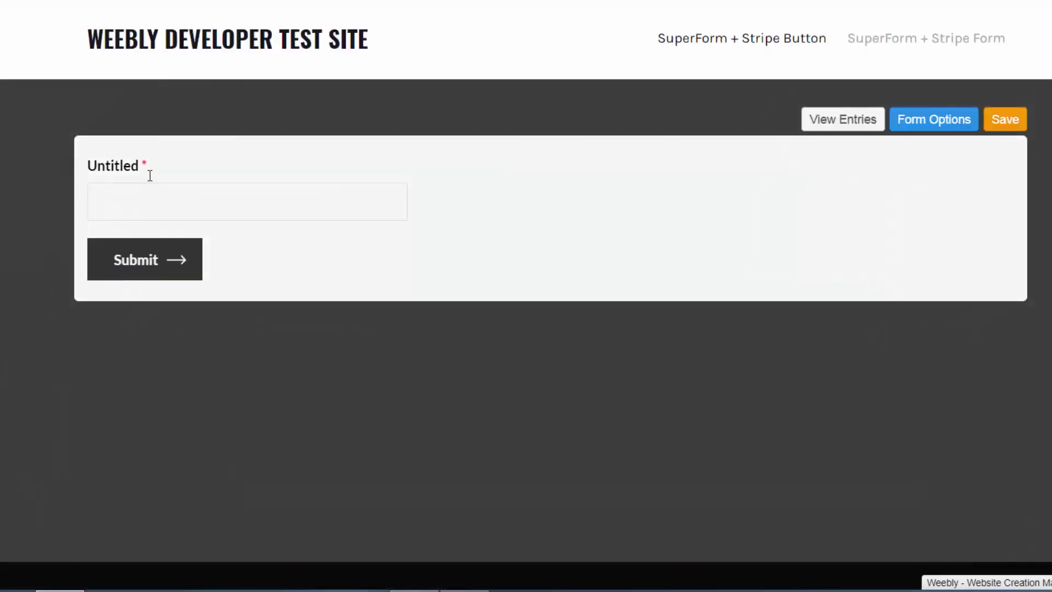
{"action": "left_click", "coordinate": [207, 201]}
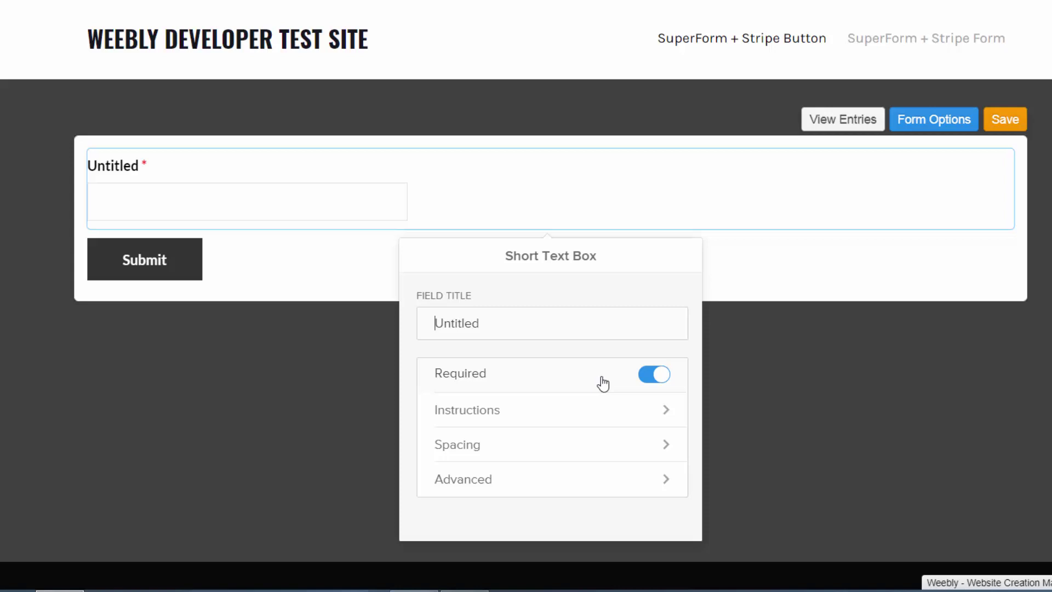
Retitle the Untitled field to 'Insert a valid coupon code here:'.
{"action": "left_click", "coordinate": [649, 378]}
{"action": "left_click_drag", "start_coordinate": [493, 329], "coordinate": [426, 322]}
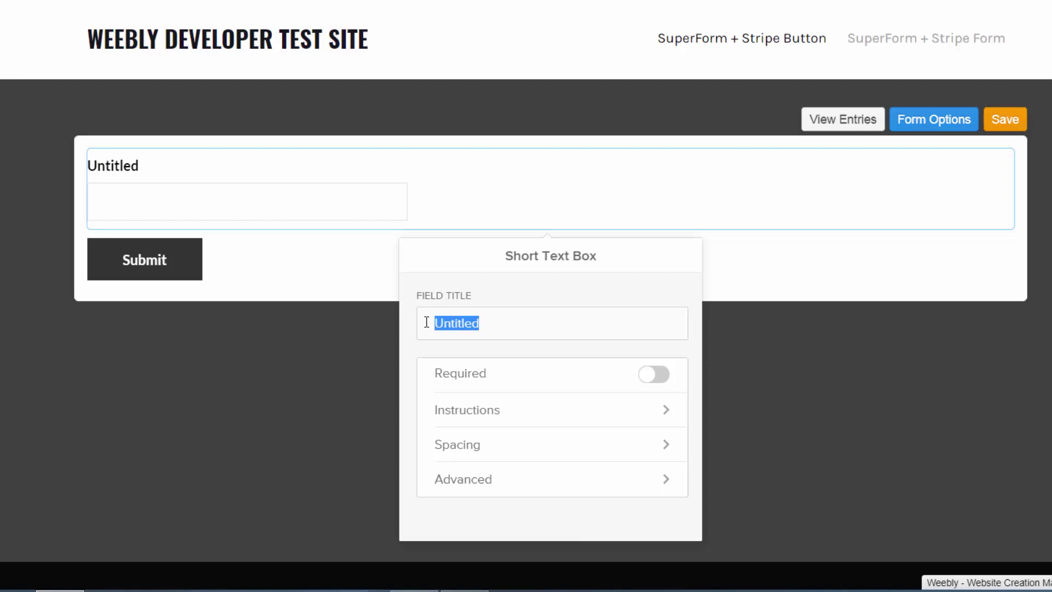
{"action": "key", "text": "BackSpace"}
{"action": "type", "text": "In"}
{"action": "key", "text": "BackSpace"}
{"action": "type", "text": "nsert a vlide"}
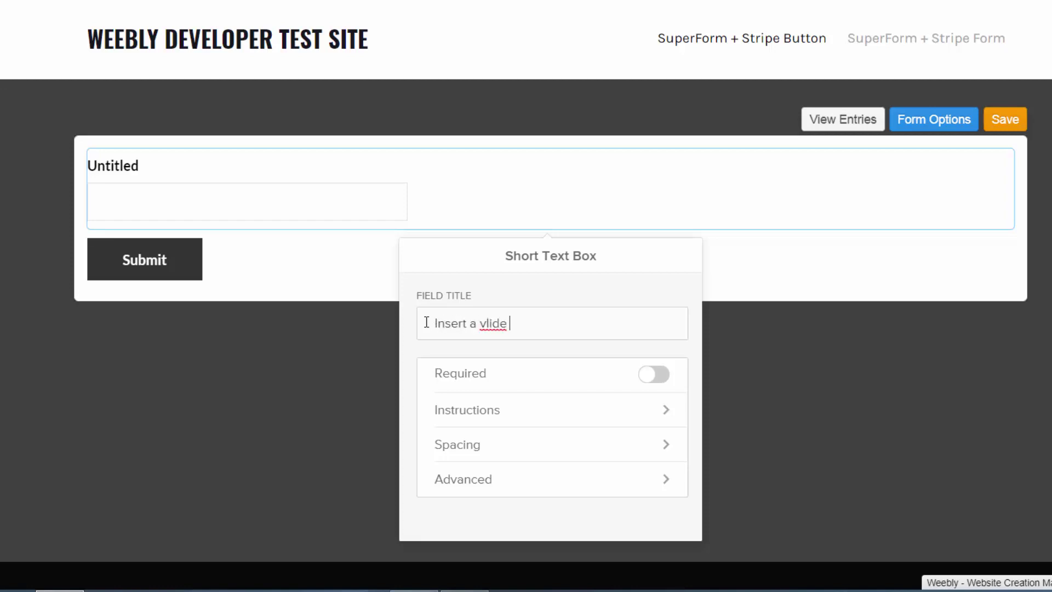
{"action": "key", "text": "BackSpace"}
{"action": "key", "text": "BackSpace"}
{"action": "key", "text": "BackSpace"}
{"action": "key", "text": "BackSpace"}
{"action": "key", "text": "BackSpace"}
{"action": "type", "text": "alid coupon code here:"}
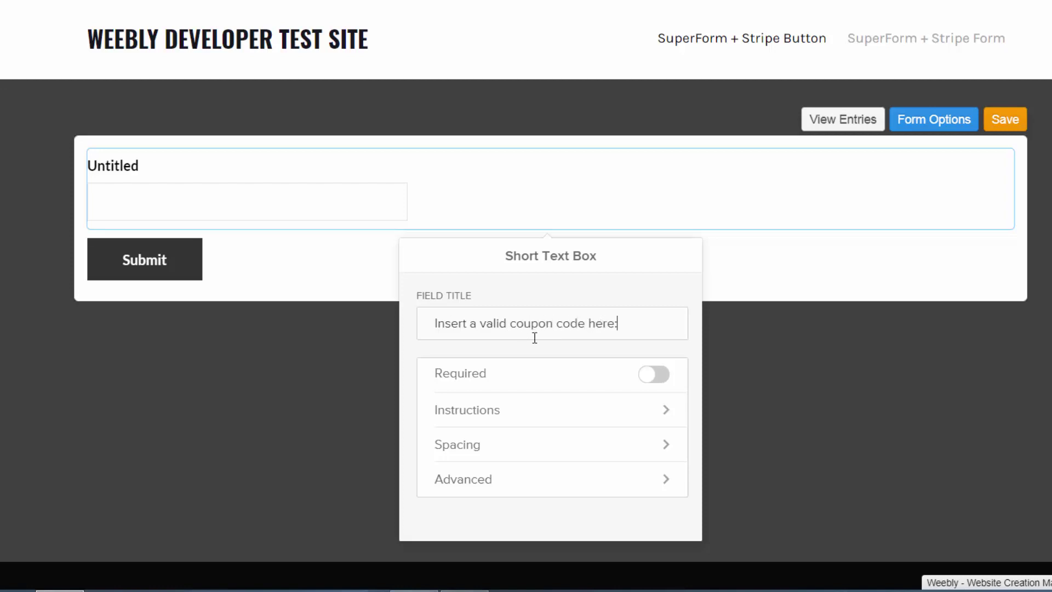
{"action": "left_click_drag", "start_coordinate": [553, 323], "coordinate": [515, 326]}
{"action": "left_click", "coordinate": [543, 374]}
Leave the coupon field optional with its lowercase title, then close the field settings.
{"action": "left_click", "coordinate": [544, 374]}
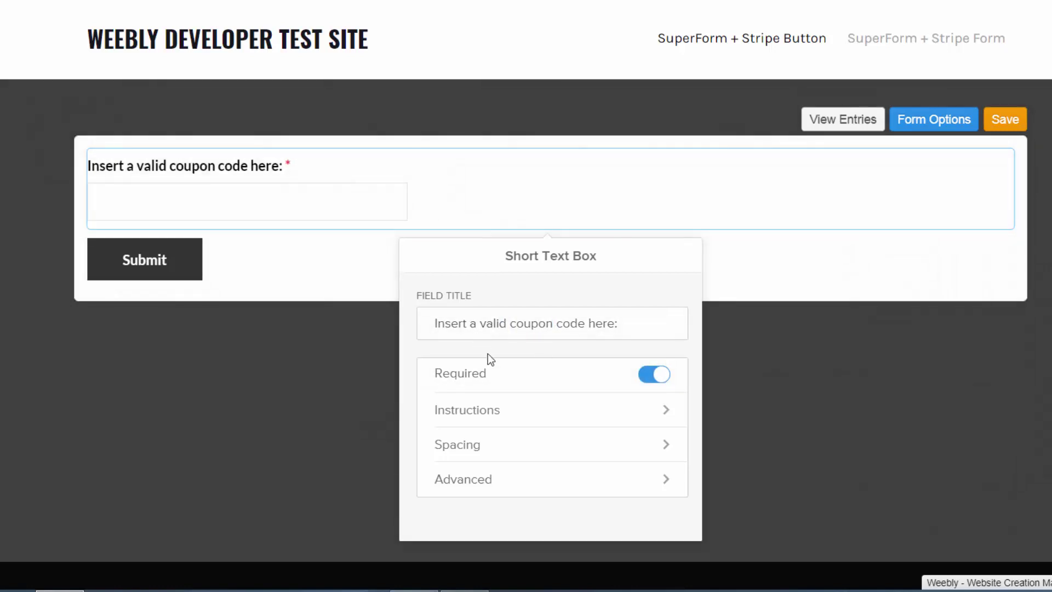
{"action": "left_click", "coordinate": [644, 375]}
{"action": "left_click", "coordinate": [516, 322]}
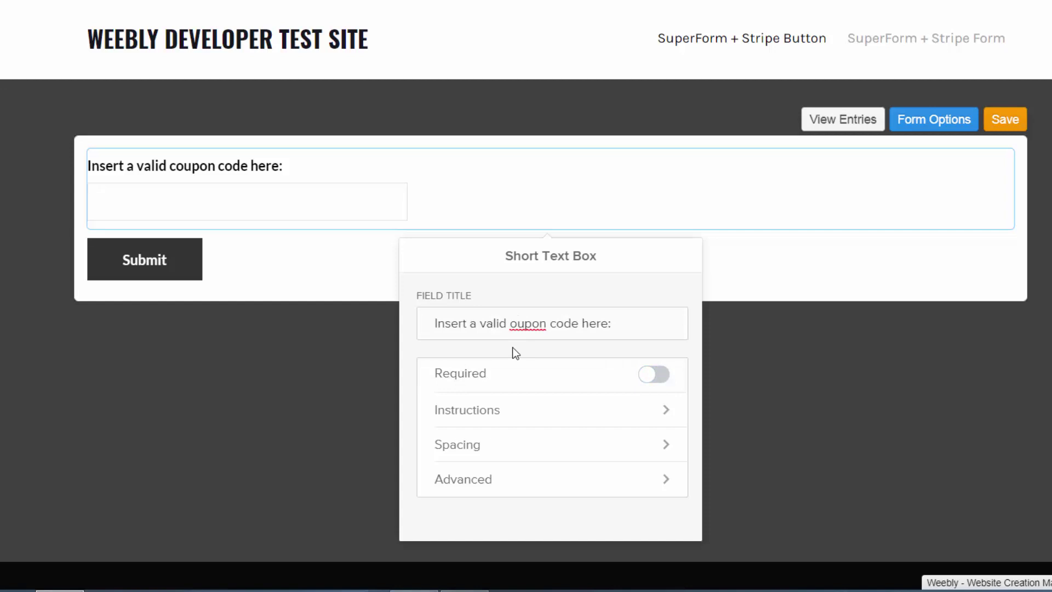
{"action": "key", "text": "BackSpace"}
{"action": "type", "text": "C"}
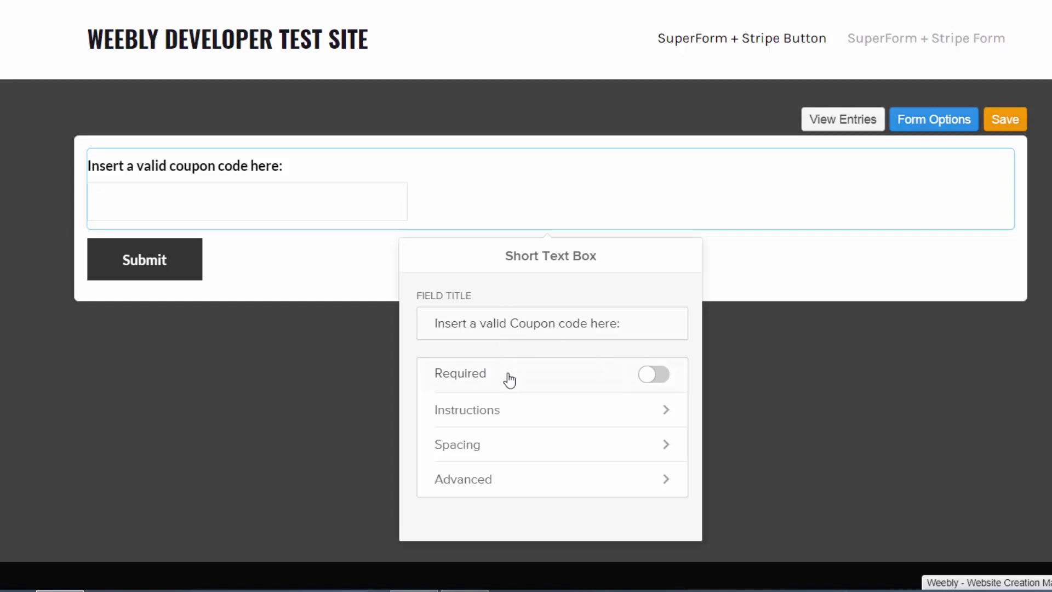
{"action": "key", "text": "ctrl+z"}
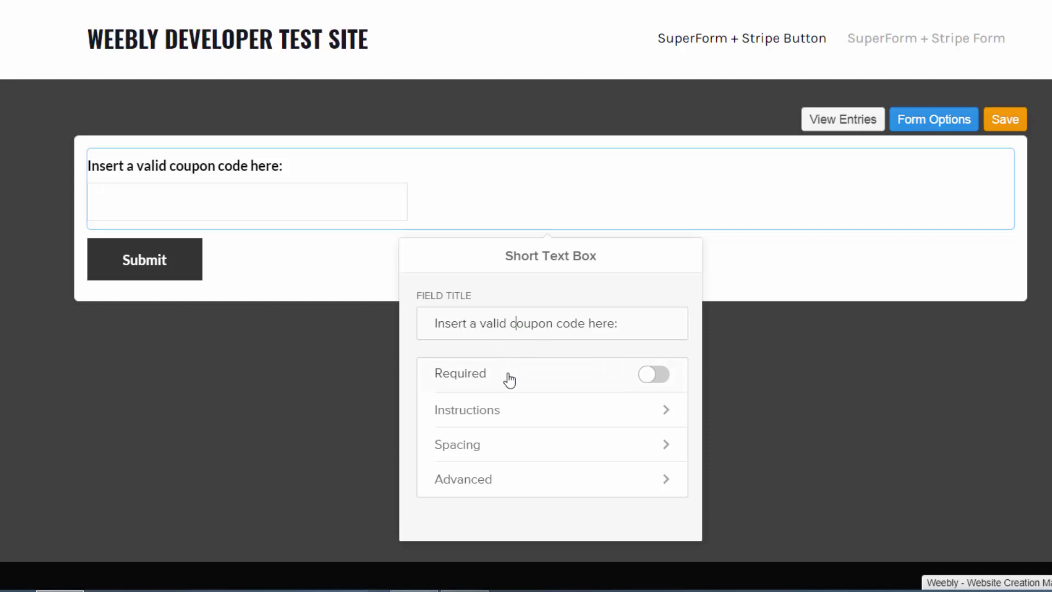
{"action": "left_click", "coordinate": [730, 295]}
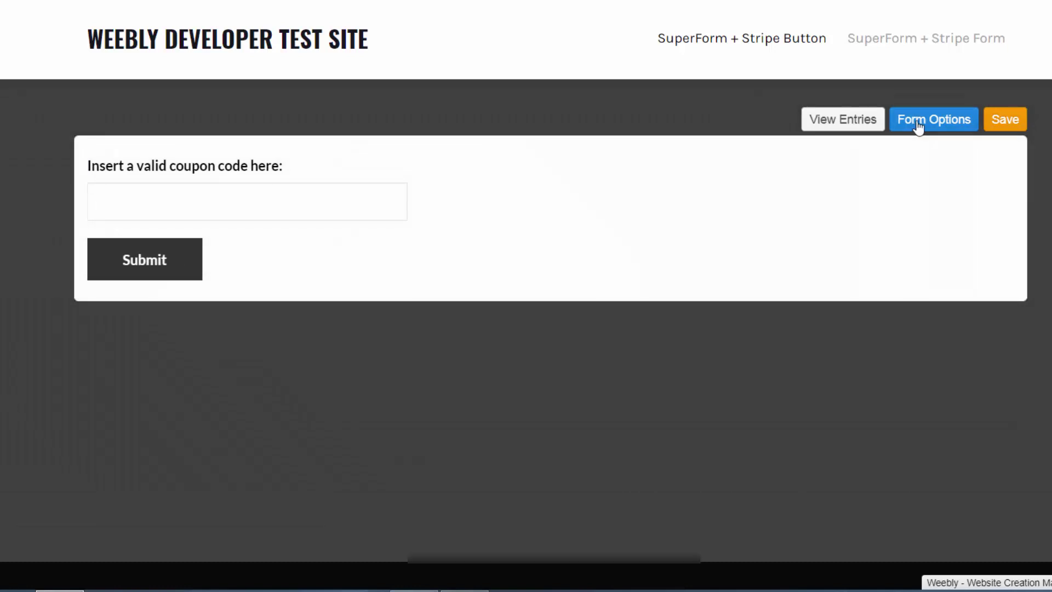
Rename the form from 'Contact Form' to 'Coupon Form1' in Form Options.
{"action": "left_click", "coordinate": [916, 128]}
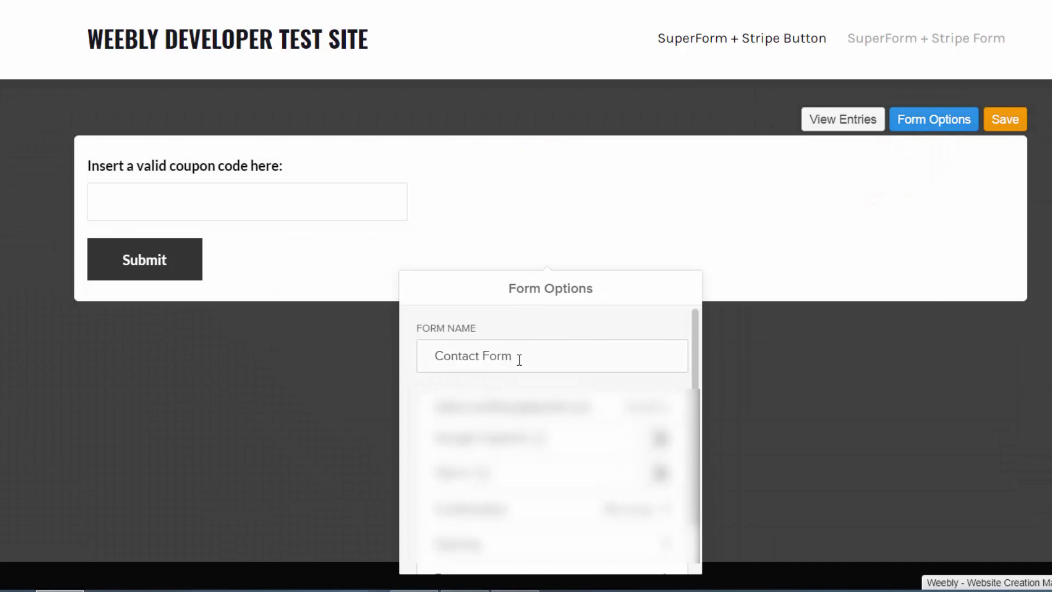
{"action": "left_click_drag", "start_coordinate": [539, 357], "coordinate": [438, 355]}
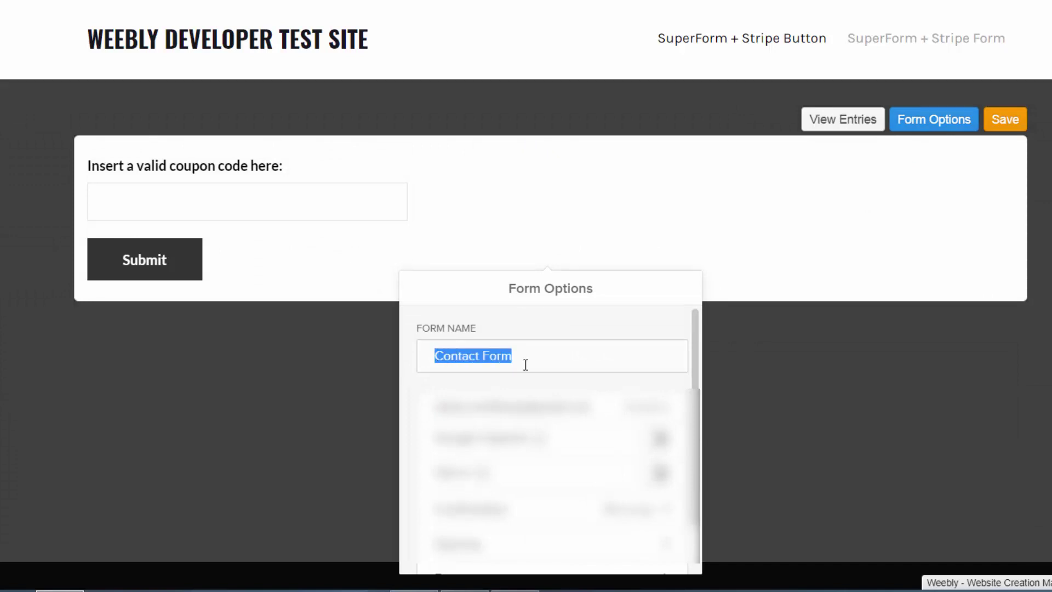
{"action": "type", "text": "Coupom"}
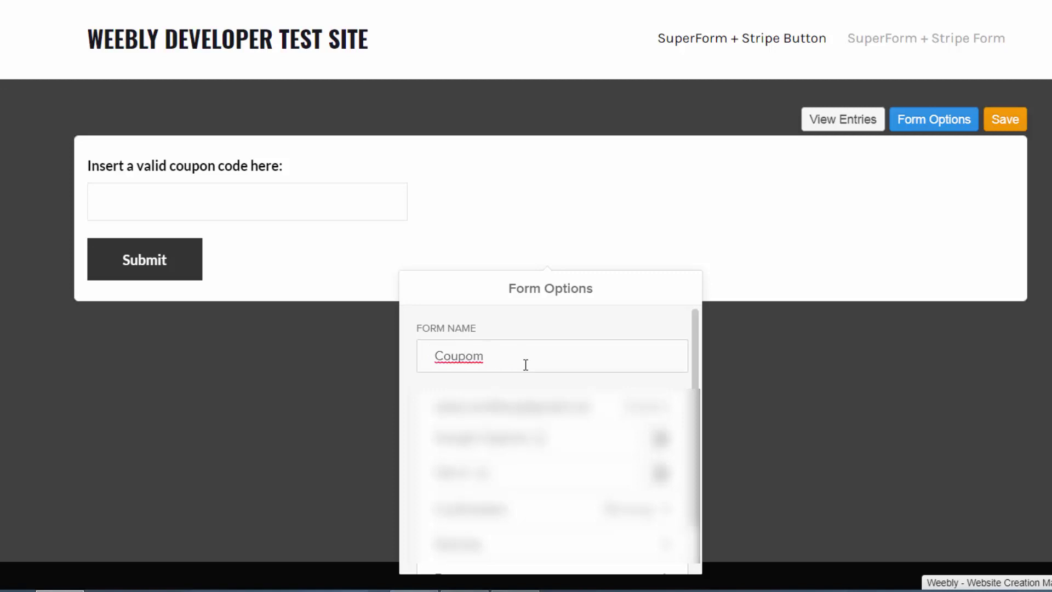
{"action": "key", "text": "BackSpace"}
{"action": "type", "text": "no"}
{"action": "type", "text": "Form1"}
{"action": "left_click", "coordinate": [790, 320]}
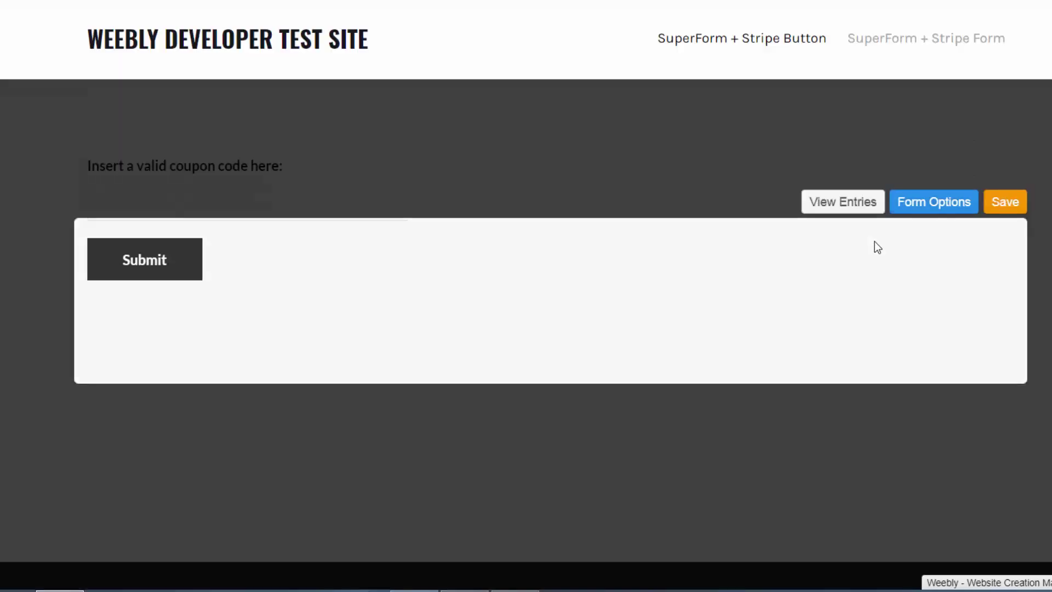
Save the coupon form, publish the site and open the live page.
{"action": "left_click", "coordinate": [1014, 128]}
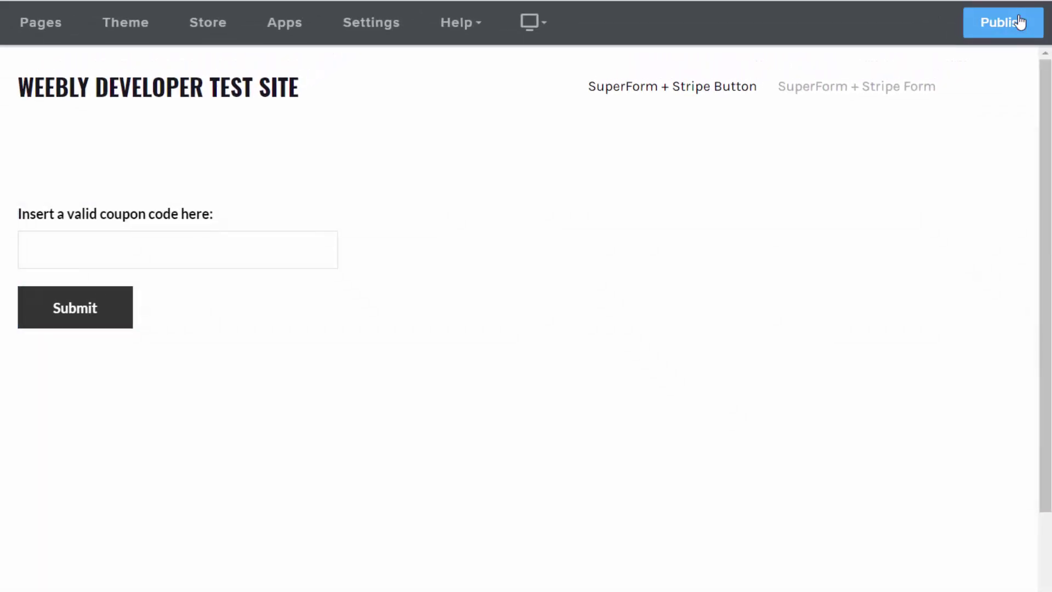
{"action": "left_click", "coordinate": [991, 22]}
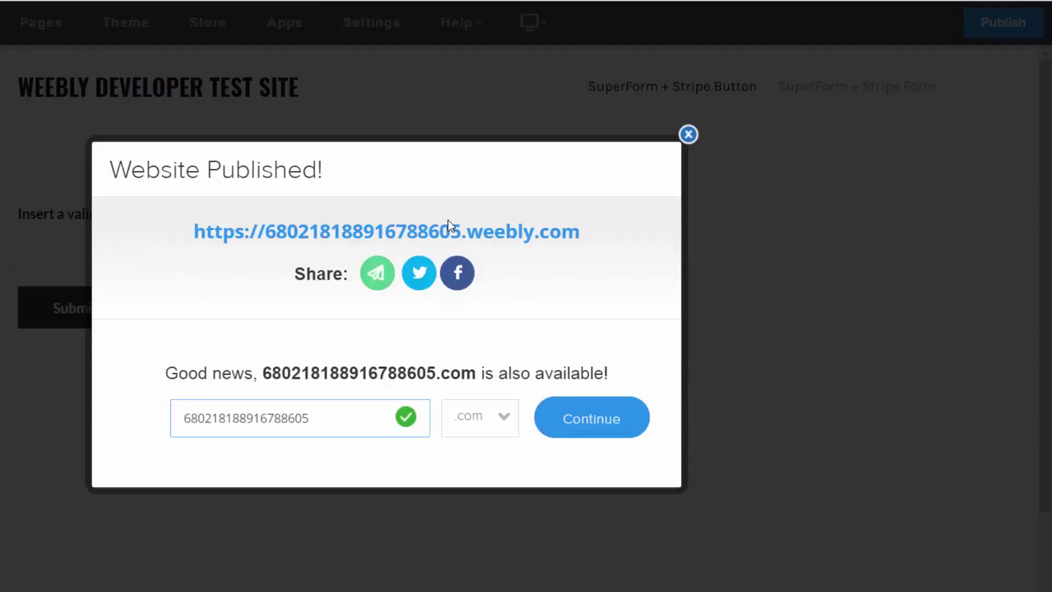
{"action": "left_click", "coordinate": [451, 224]}
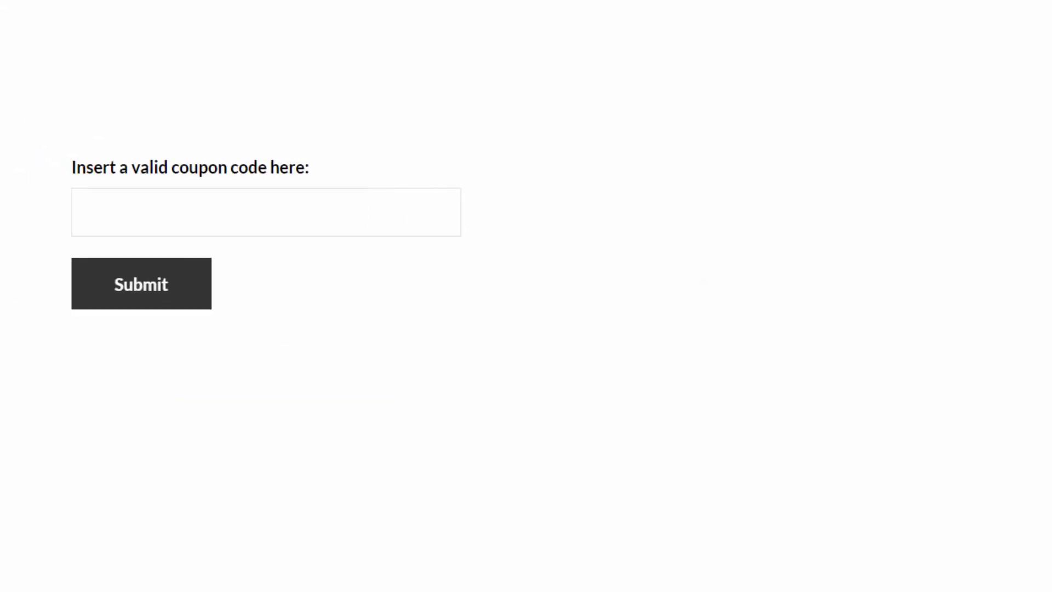
Submit the test code 'gfsgfsg' on the live coupon form.
{"action": "left_click", "coordinate": [164, 210]}
{"action": "type", "text": "gfsgfsg"}
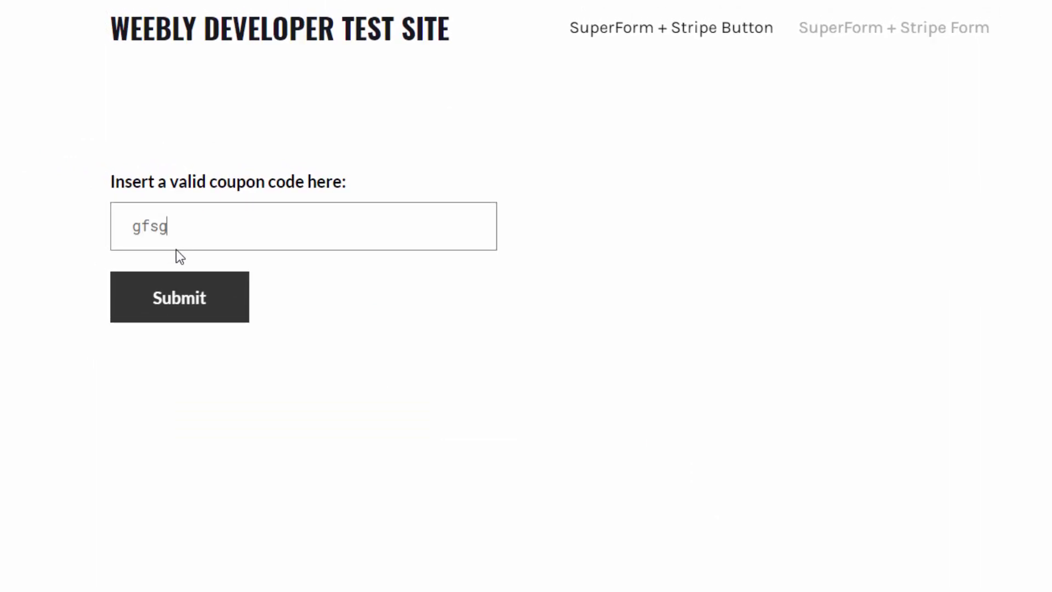
{"action": "left_click", "coordinate": [182, 297]}
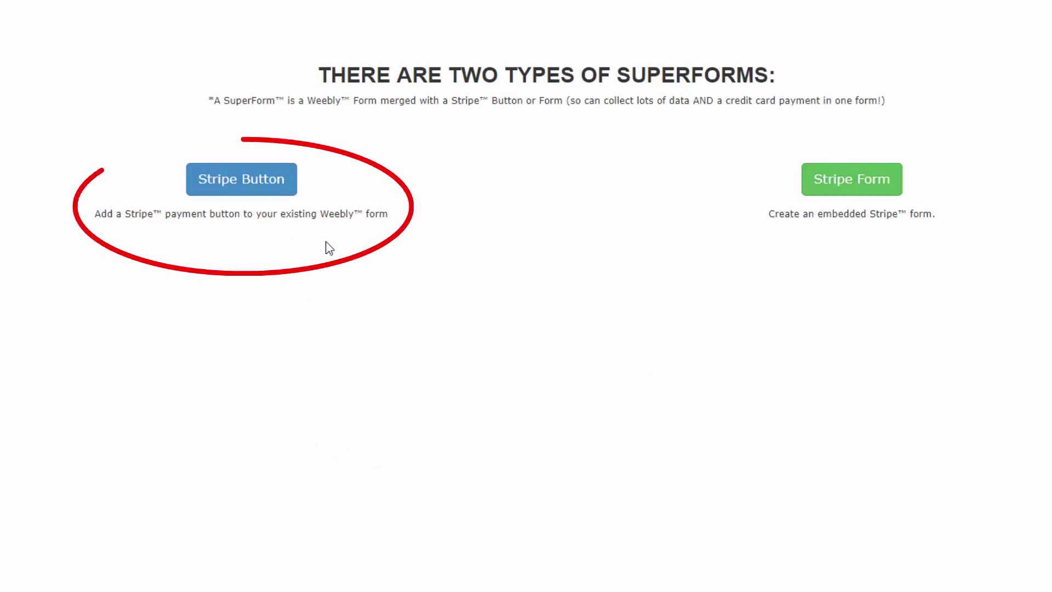
Create a Stripe Button SuperForm 'My First Coupon SuperForm ABC' converting the Weebly form Coupon Form1.
{"action": "left_click", "coordinate": [244, 182]}
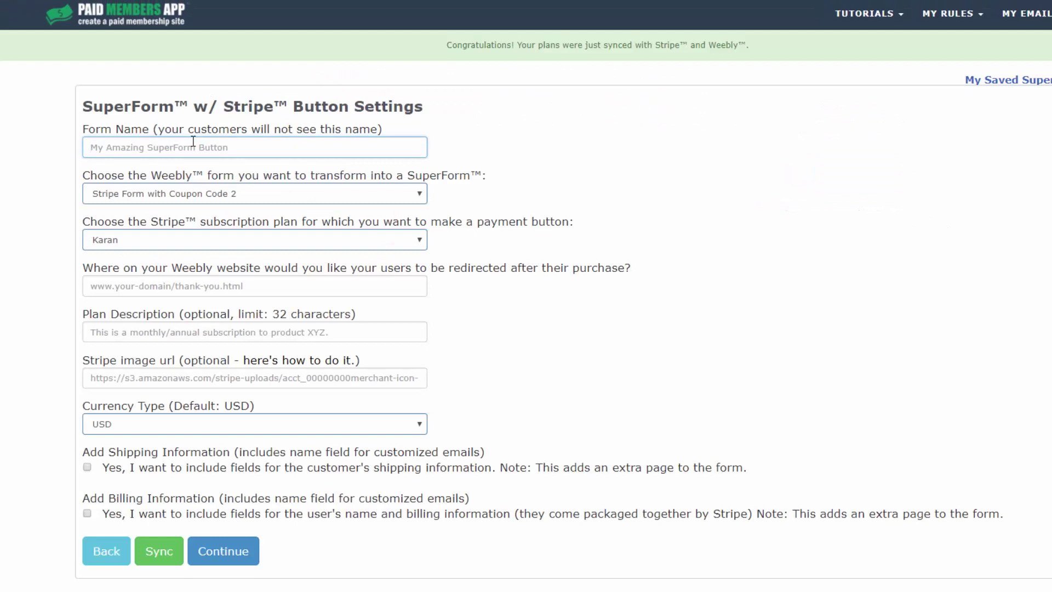
{"action": "type", "text": "My First Coupon Sup"}
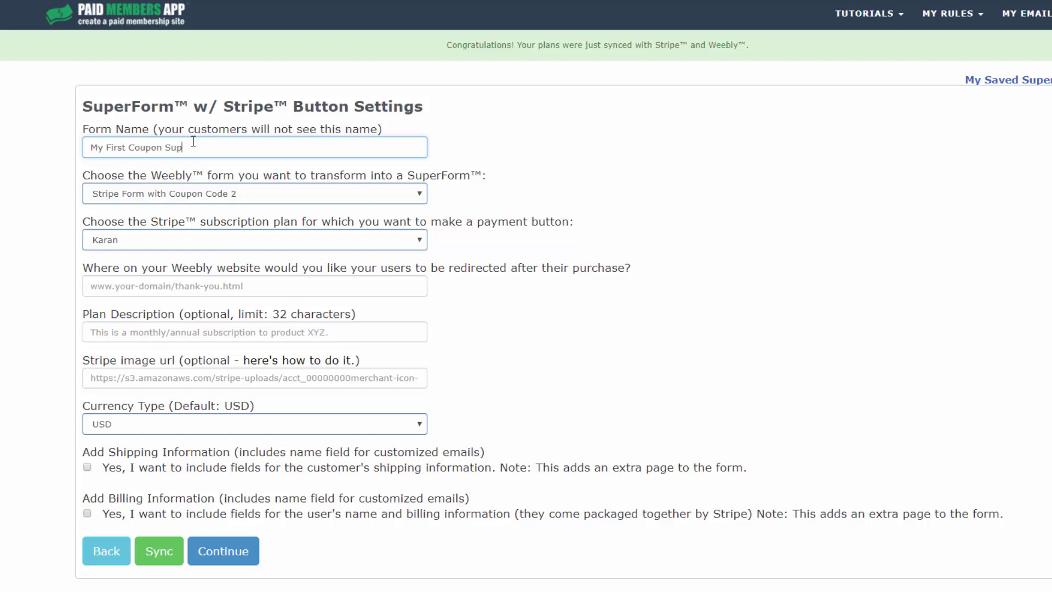
{"action": "type", "text": "erform"}
{"action": "key", "text": "BackSpace"}
{"action": "key", "text": "BackSpace"}
{"action": "key", "text": "BackSpace"}
{"action": "type", "text": "orm ABC"}
{"action": "key", "text": "BackSpace"}
{"action": "key", "text": "BackSpace"}
{"action": "type", "text": "BC"}
{"action": "left_click", "coordinate": [543, 175]}
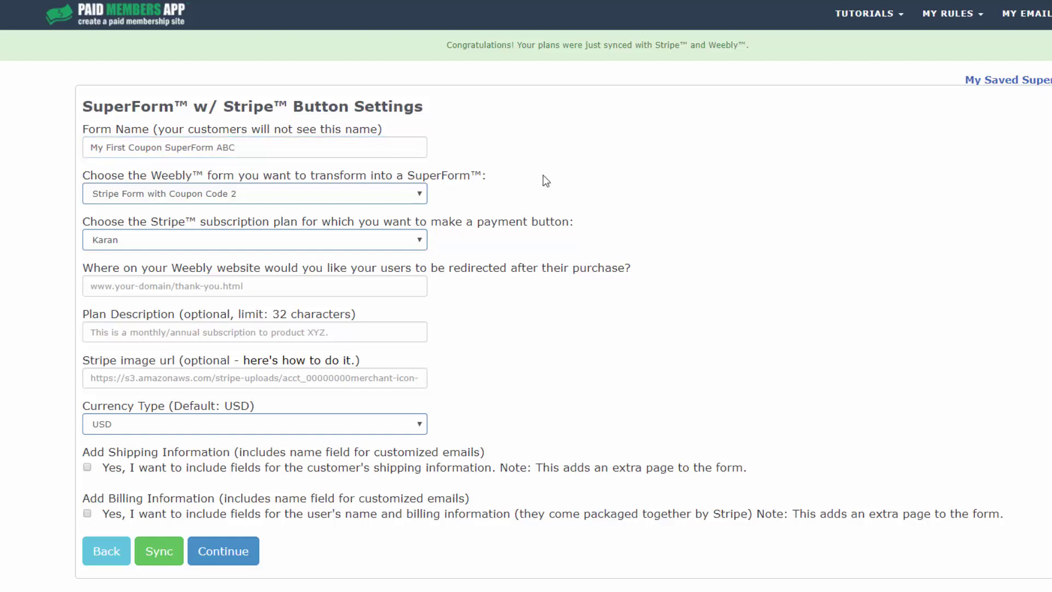
{"action": "left_click", "coordinate": [307, 191]}
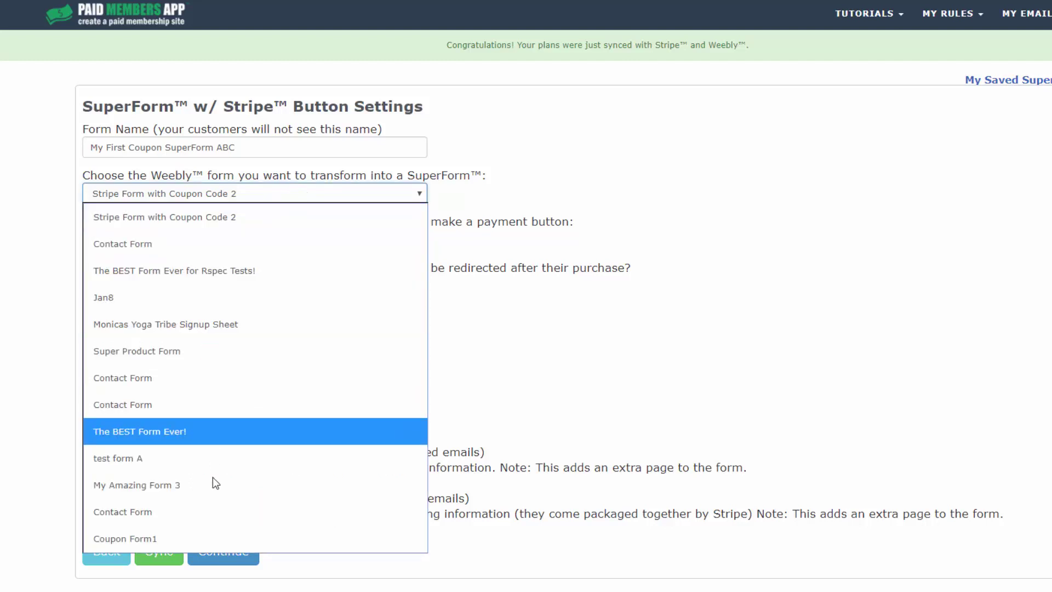
{"action": "left_click", "coordinate": [118, 537]}
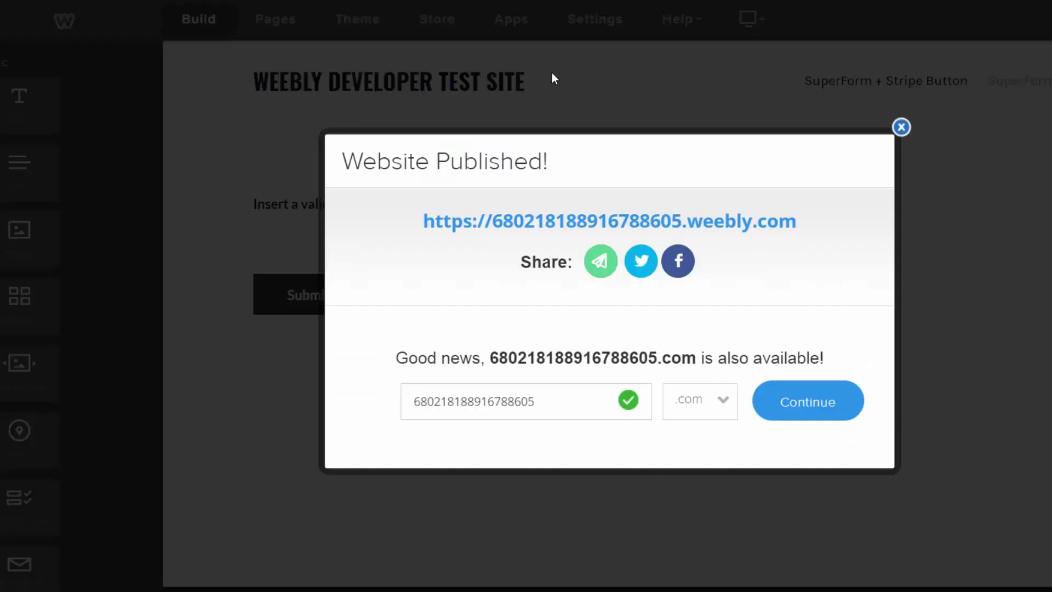
Dismiss the publish notice, verify the form is named Coupon Form1, and save it.
{"action": "left_click", "coordinate": [899, 124]}
{"action": "left_click", "coordinate": [613, 244]}
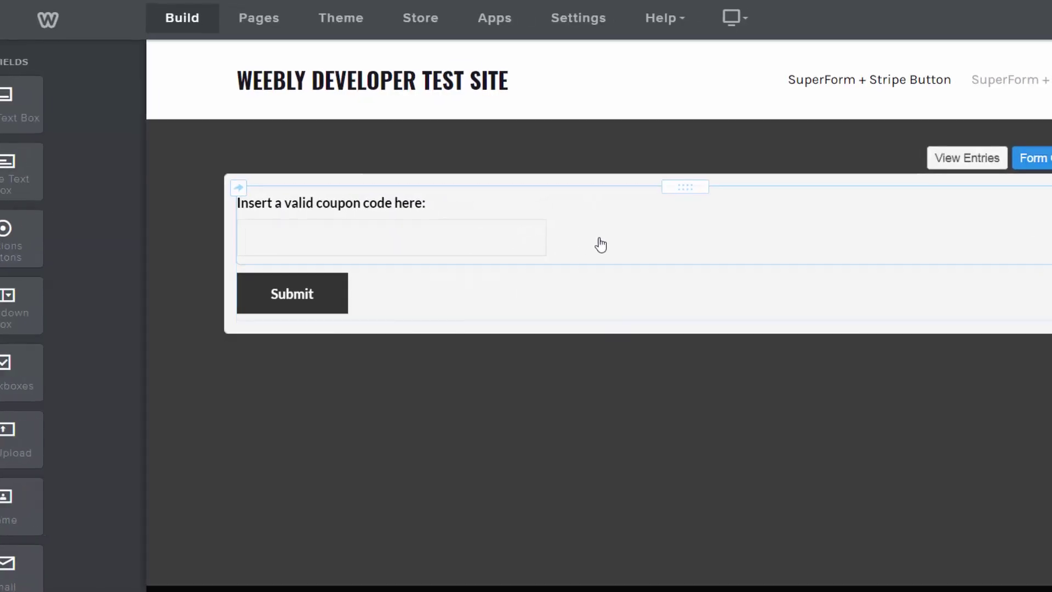
{"action": "left_click", "coordinate": [928, 157]}
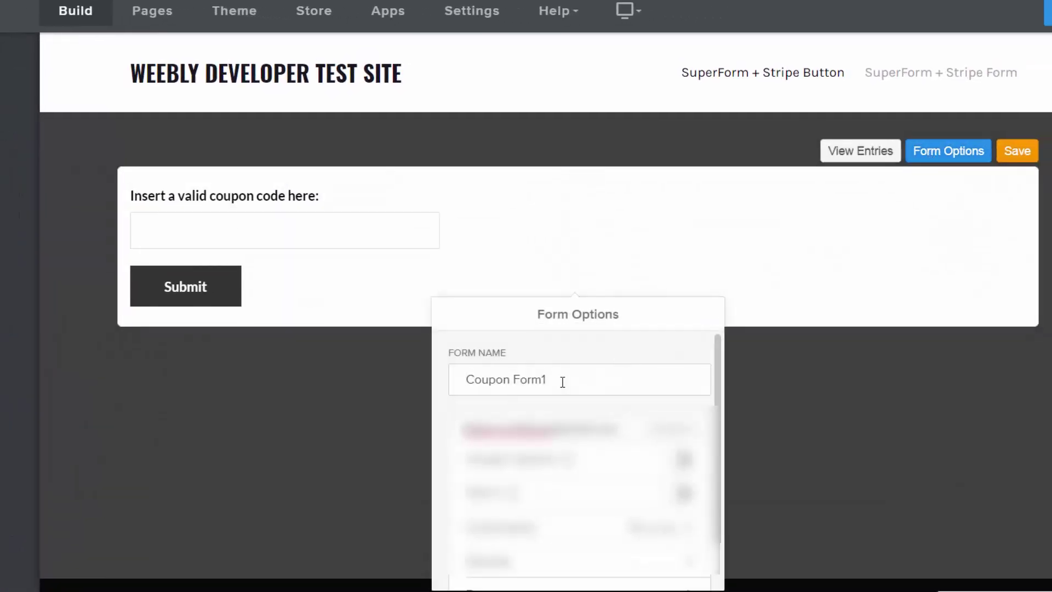
{"action": "left_click", "coordinate": [1017, 151]}
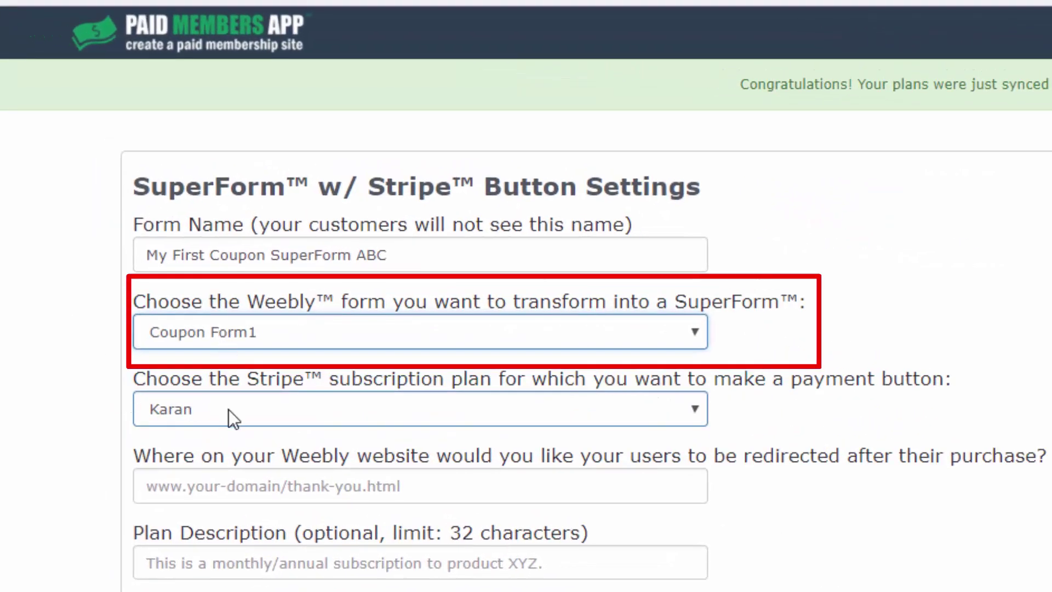
Select the '[TEST PLAN] Free Trial Then Paid' Stripe subscription plan.
{"action": "left_click", "coordinate": [228, 409]}
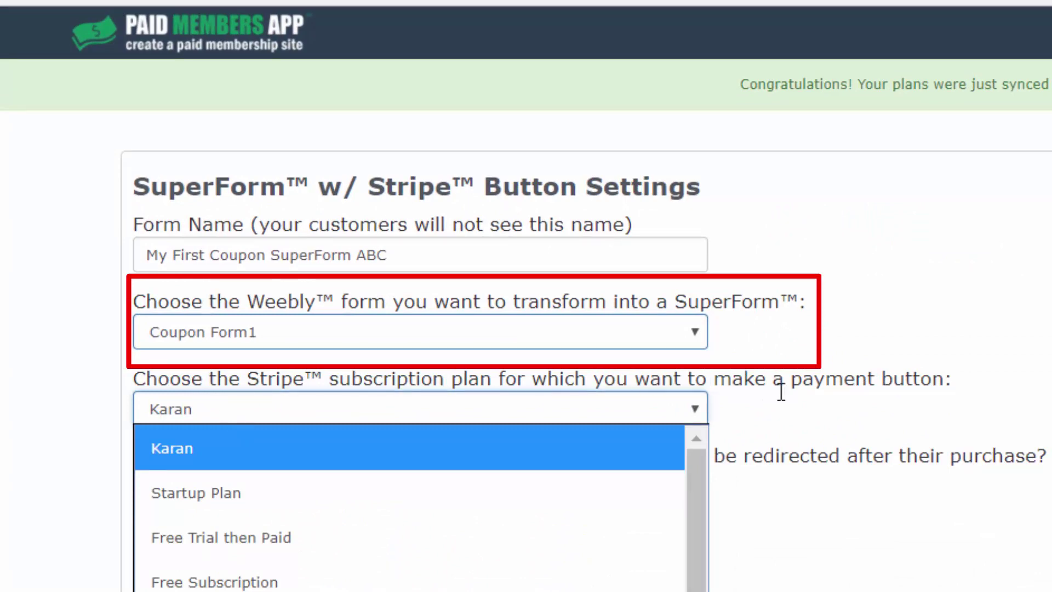
{"action": "left_click_drag", "start_coordinate": [695, 496], "coordinate": [695, 591]}
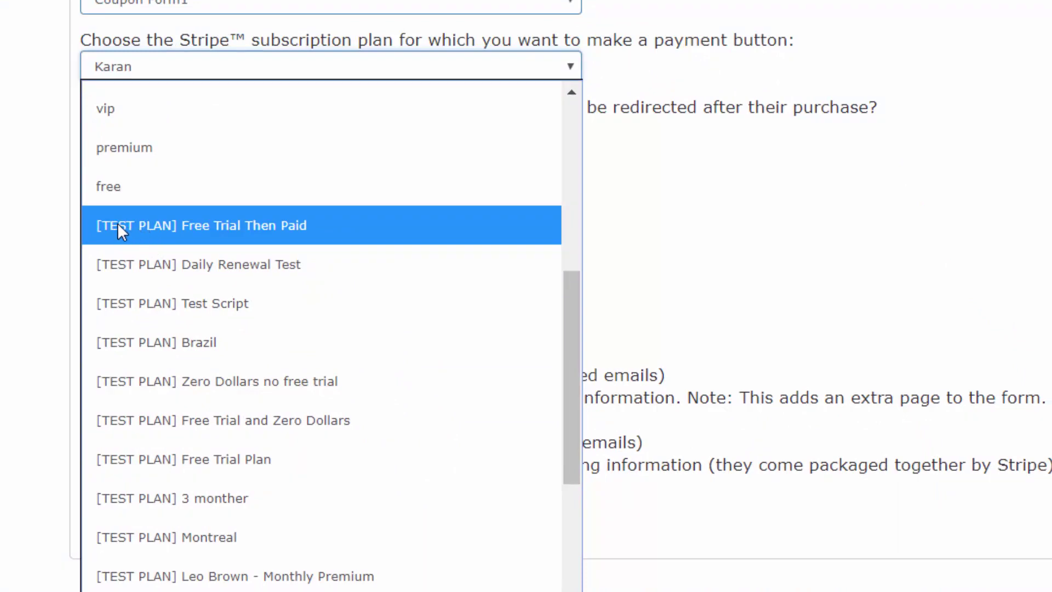
{"action": "left_click", "coordinate": [249, 230]}
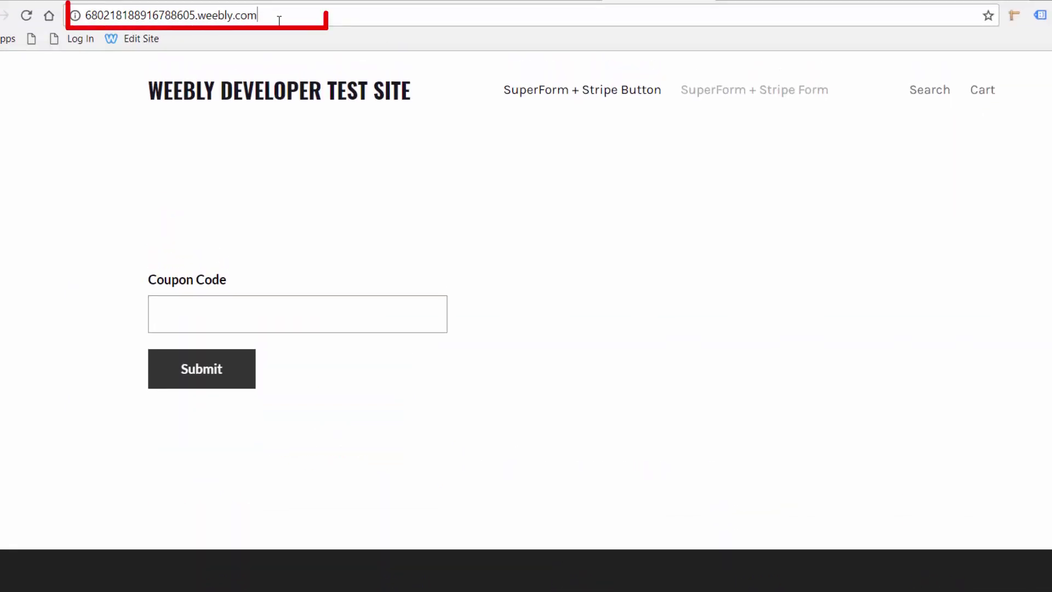
Go to the site's /thank-you page and select its full URL.
{"action": "left_click", "coordinate": [279, 21]}
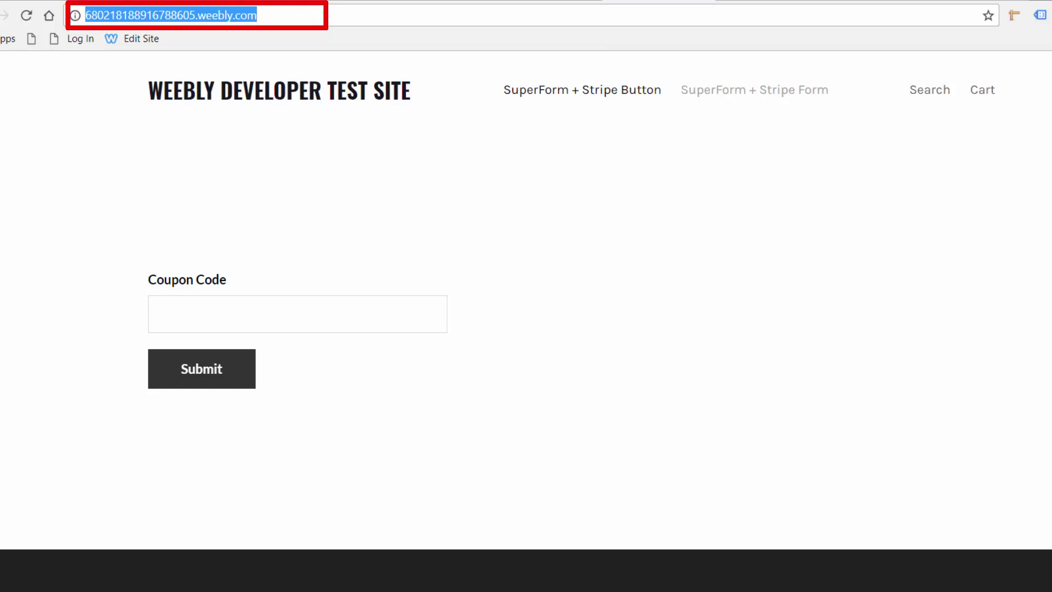
{"action": "left_click", "coordinate": [267, 8]}
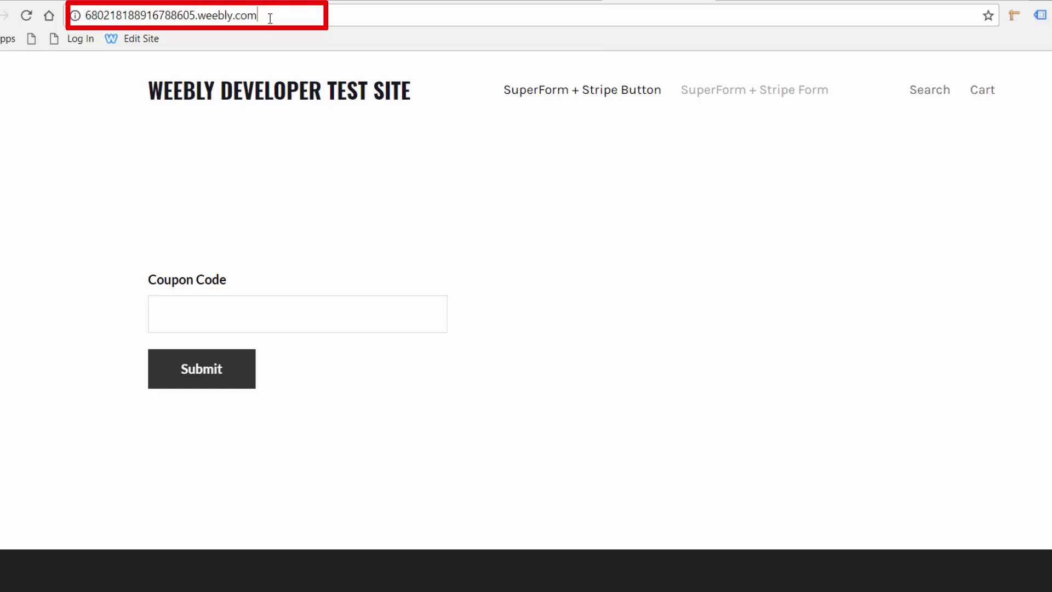
{"action": "type", "text": "/thank"}
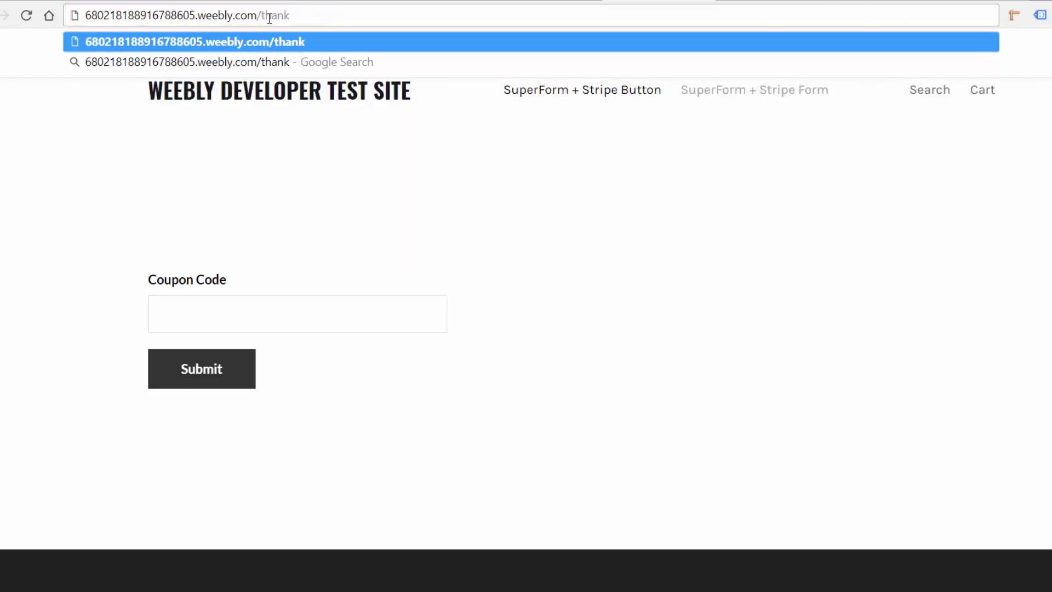
{"action": "type", "text": "-you"}
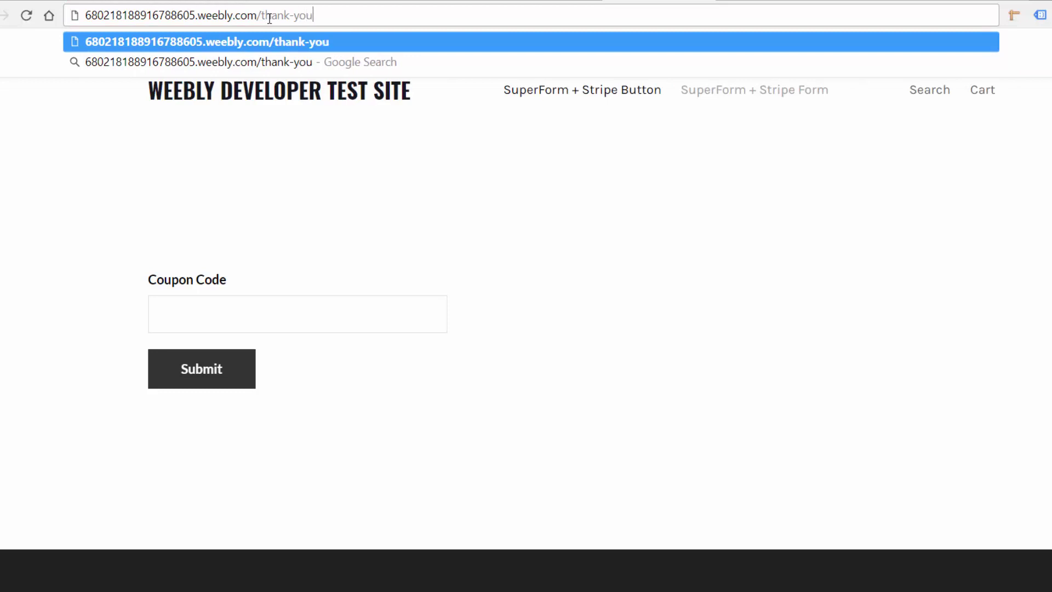
{"action": "key", "text": "Return"}
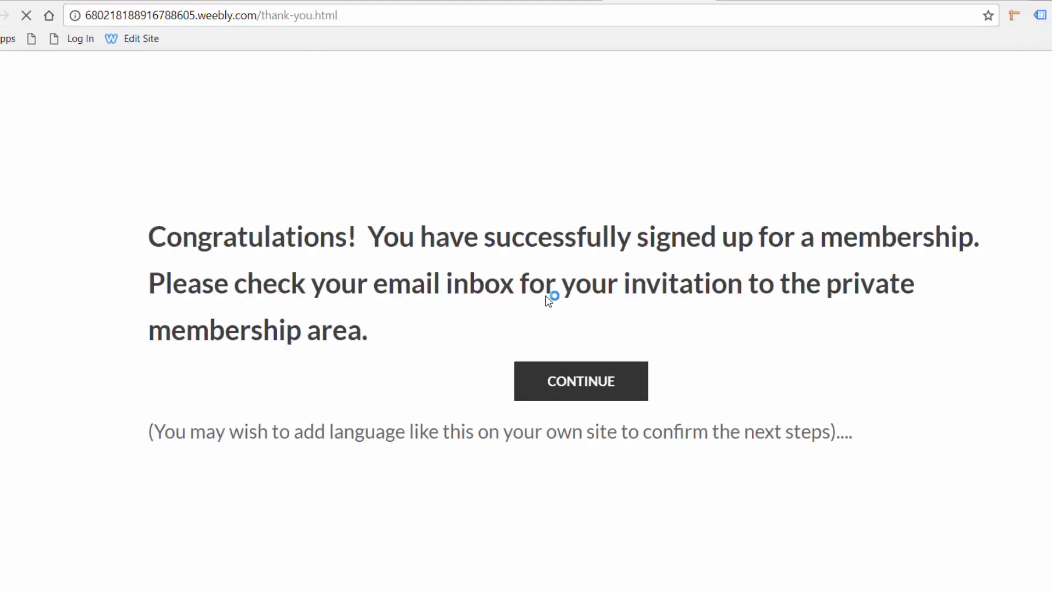
{"action": "left_click", "coordinate": [346, 15]}
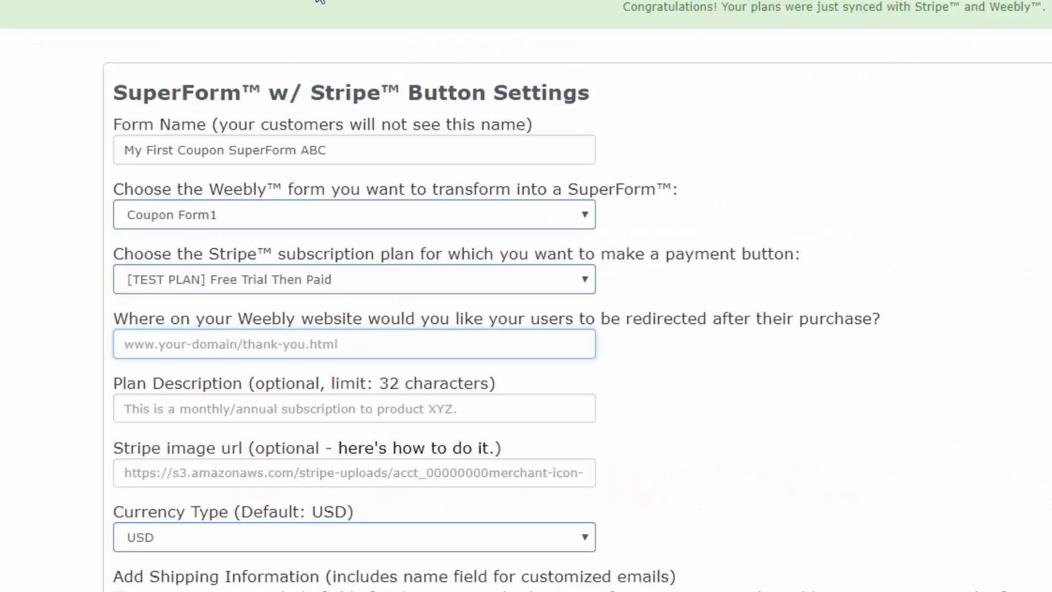
Paste the thank-you URL as the redirect and enter the description 'Tutorial Test Plan'.
{"action": "type", "text": "http://68021818916788605.weebly.com/thank-you.html"}
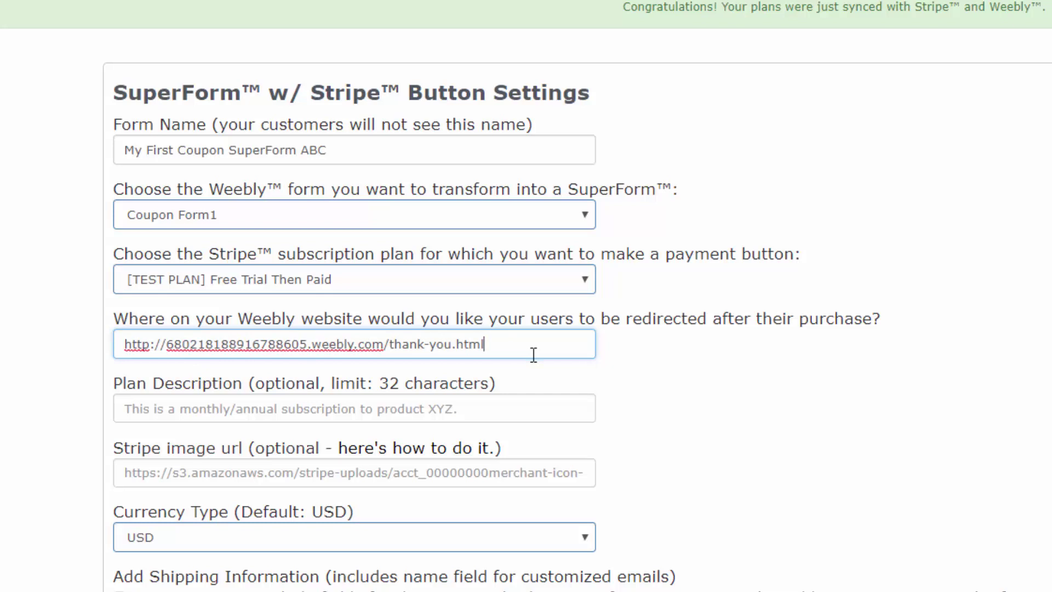
{"action": "left_click", "coordinate": [286, 411]}
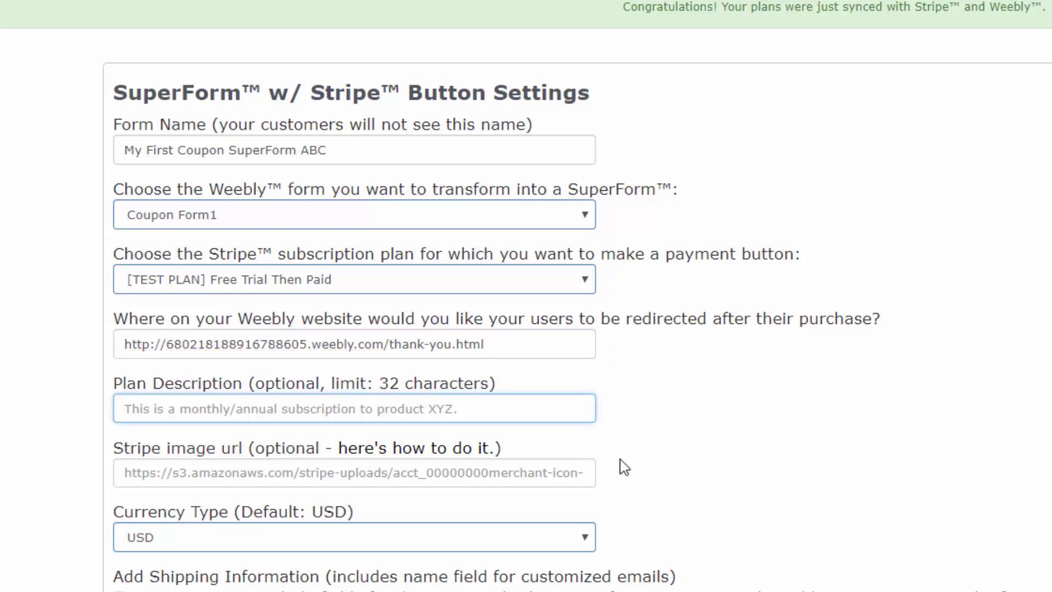
{"action": "type", "text": "Tud"}
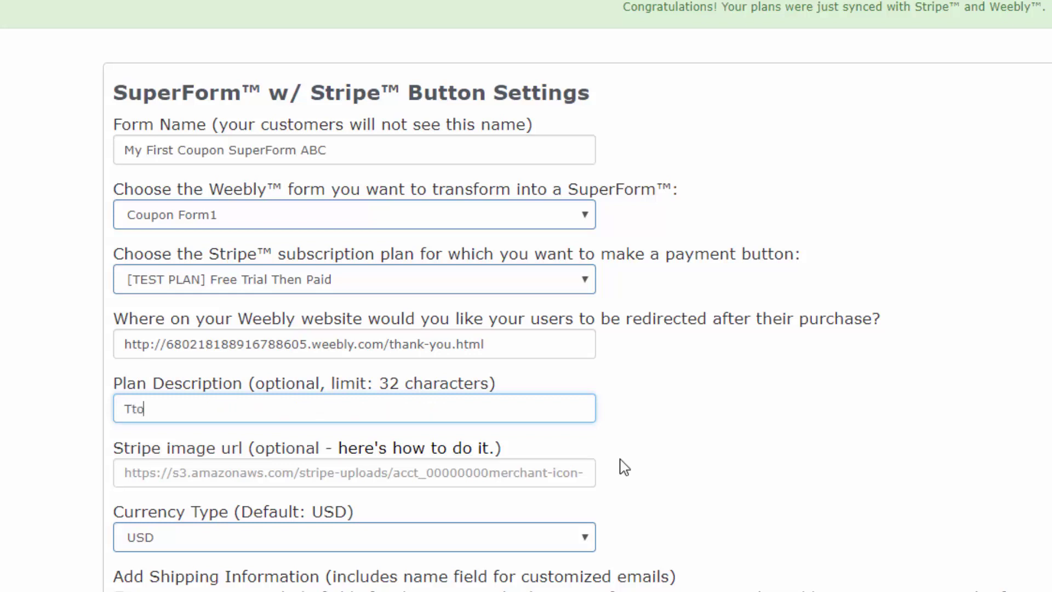
{"action": "key", "text": "BackSpace"}
{"action": "key", "text": "BackSpace"}
{"action": "type", "text": "utorial Tese P"}
{"action": "key", "text": "BackSpace"}
{"action": "key", "text": "BackSpace"}
{"action": "key", "text": "BackSpace"}
{"action": "type", "text": "t Plan"}
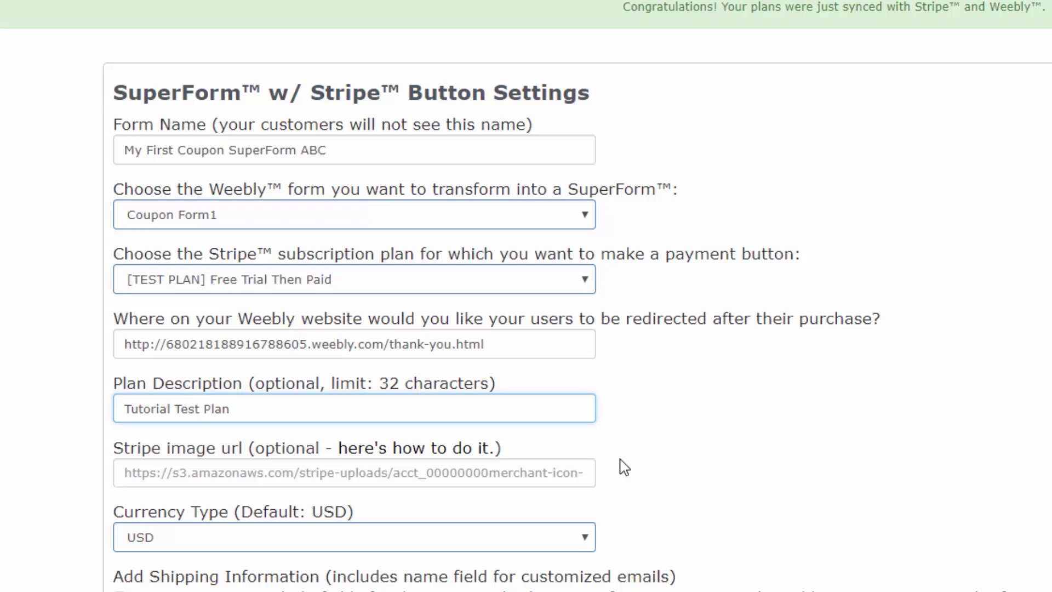
Keep USD as the currency, generate the form code and copy it.
{"action": "left_click", "coordinate": [229, 469]}
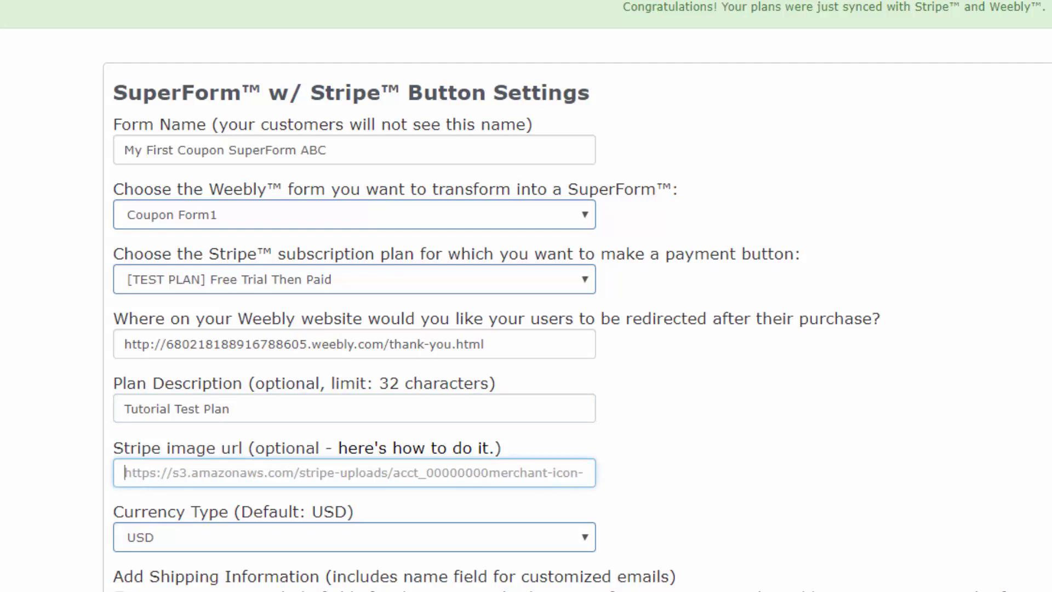
{"action": "left_click", "coordinate": [190, 544]}
{"action": "left_click", "coordinate": [150, 541]}
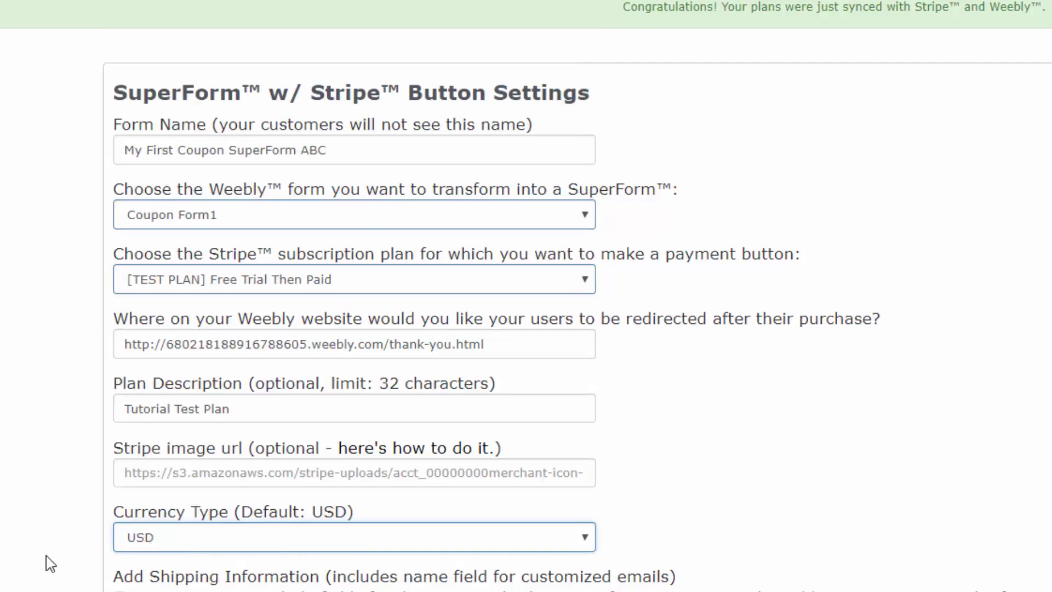
{"action": "scroll", "coordinate": [758, 415], "scroll_direction": "down", "scroll_amount": 3}
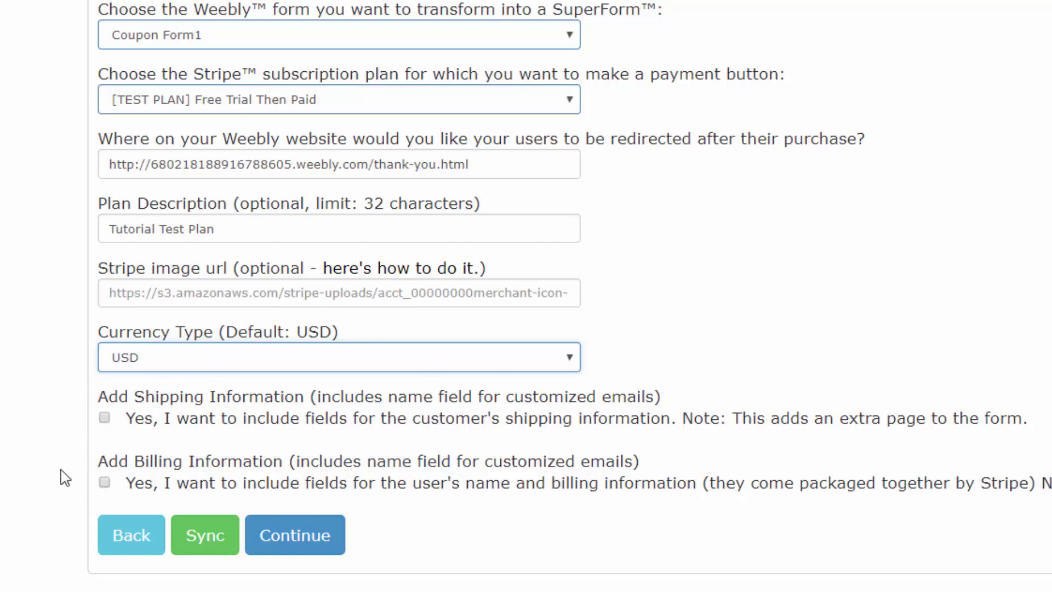
{"action": "left_click", "coordinate": [295, 536]}
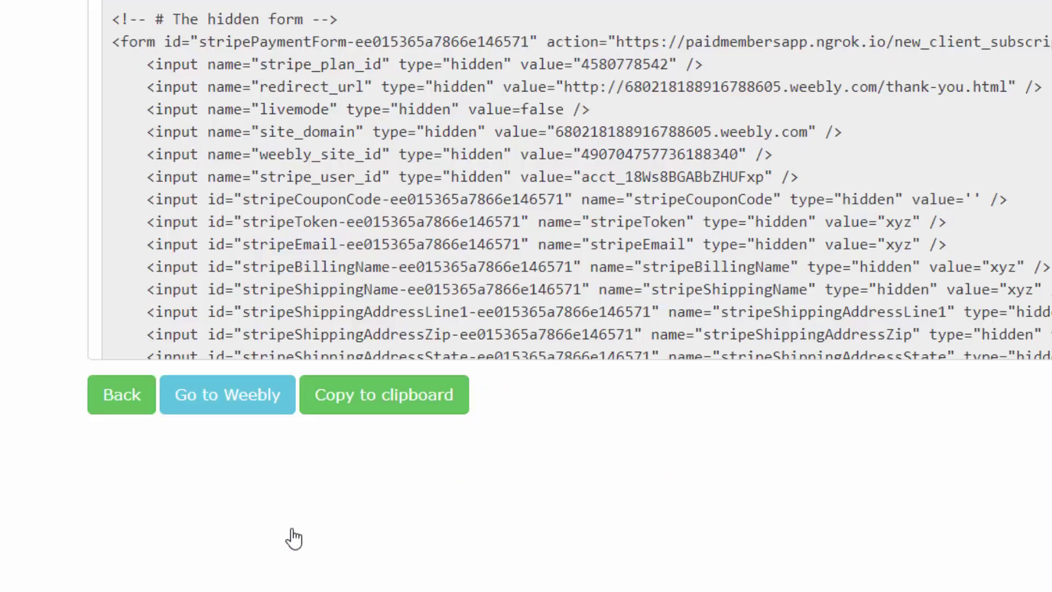
{"action": "left_click", "coordinate": [360, 414]}
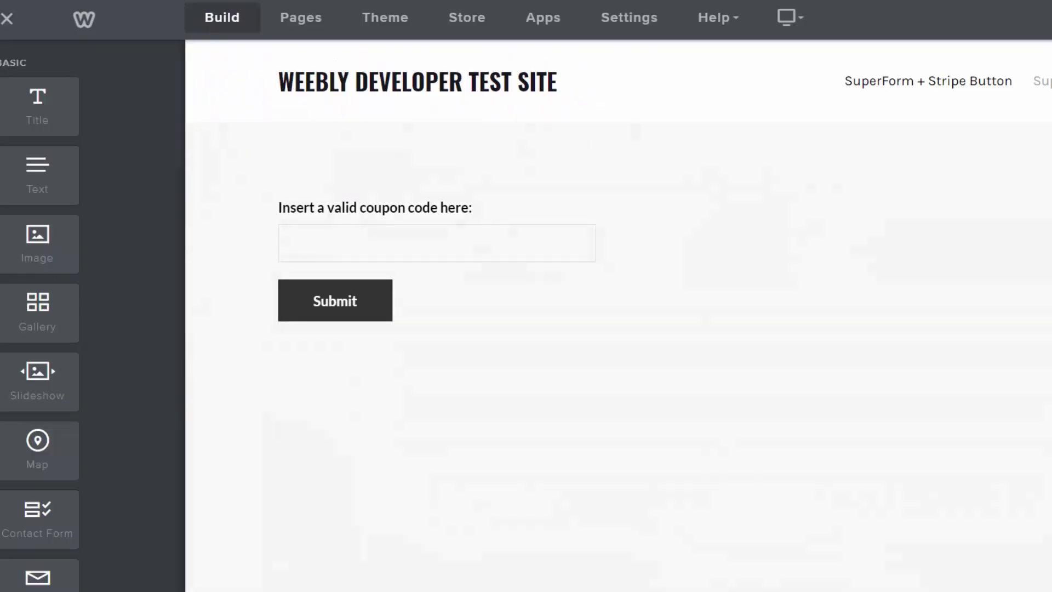
Place an Embed Code element below Submit and paste the SuperForm code as its HTML.
{"action": "scroll", "coordinate": [39, 274], "scroll_direction": "down", "scroll_amount": 6}
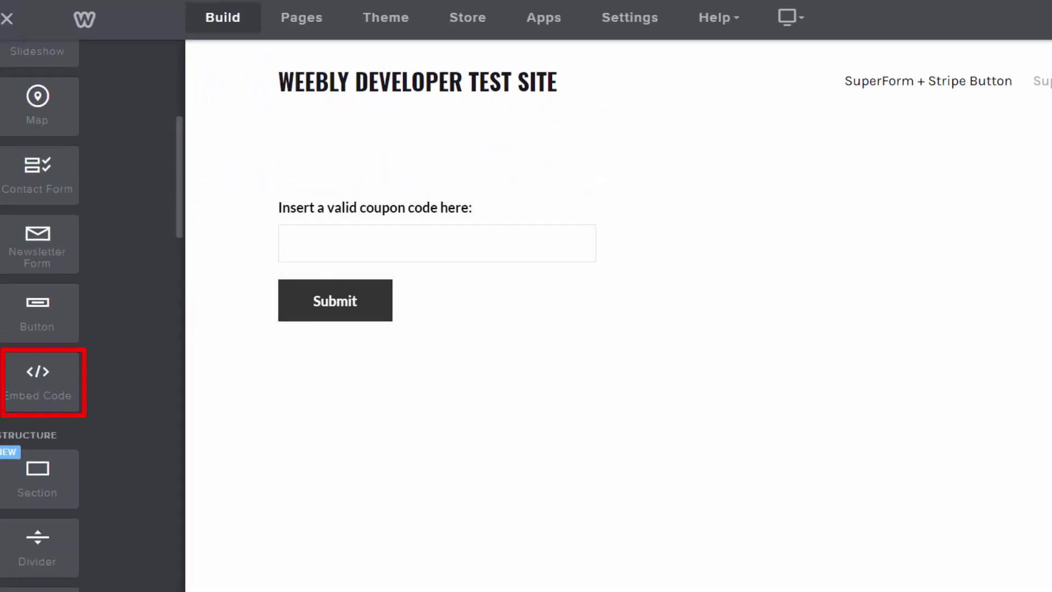
{"action": "left_click_drag", "start_coordinate": [38, 380], "coordinate": [555, 332]}
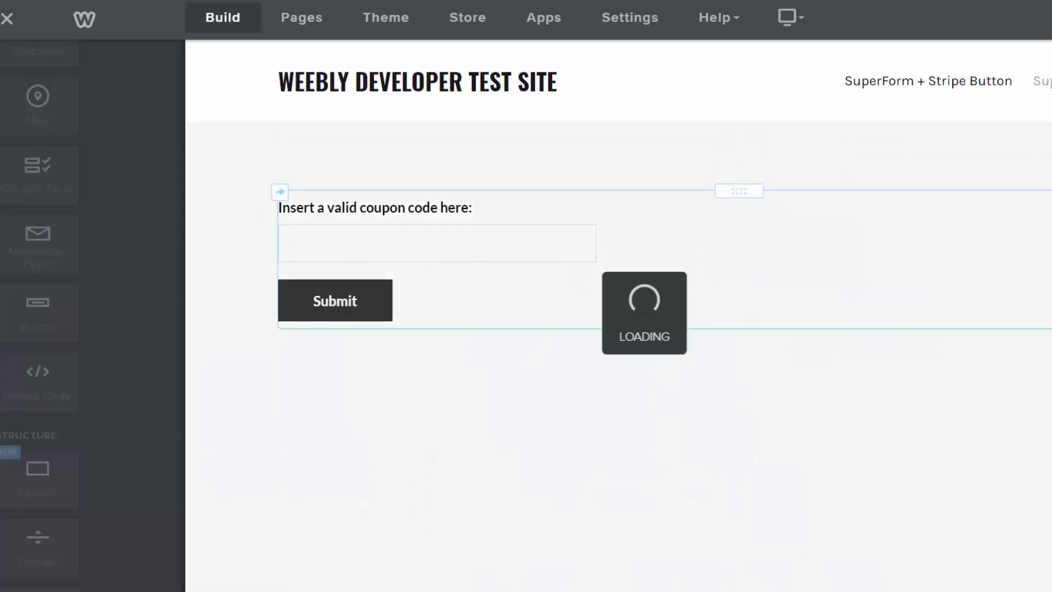
{"action": "left_click", "coordinate": [734, 353]}
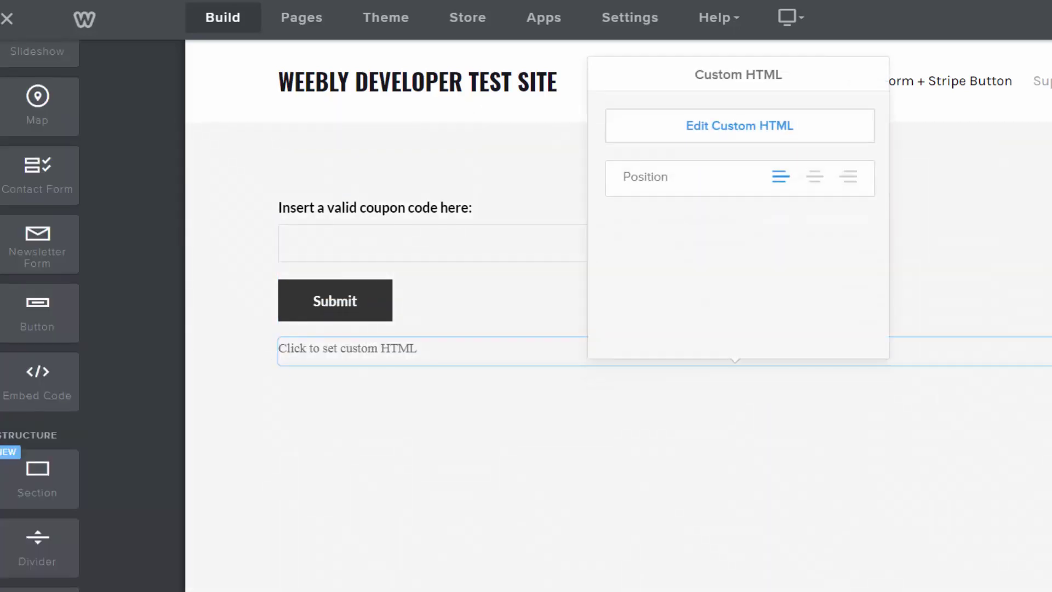
{"action": "left_click", "coordinate": [740, 124]}
{"action": "key", "text": "BackSpace"}
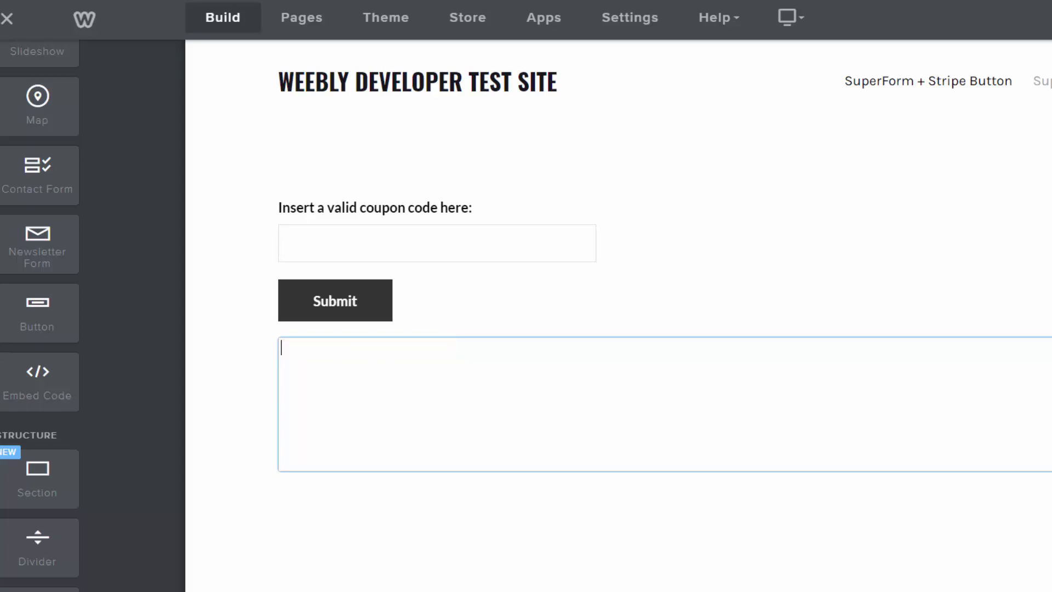
{"action": "key", "text": "ctrl+v"}
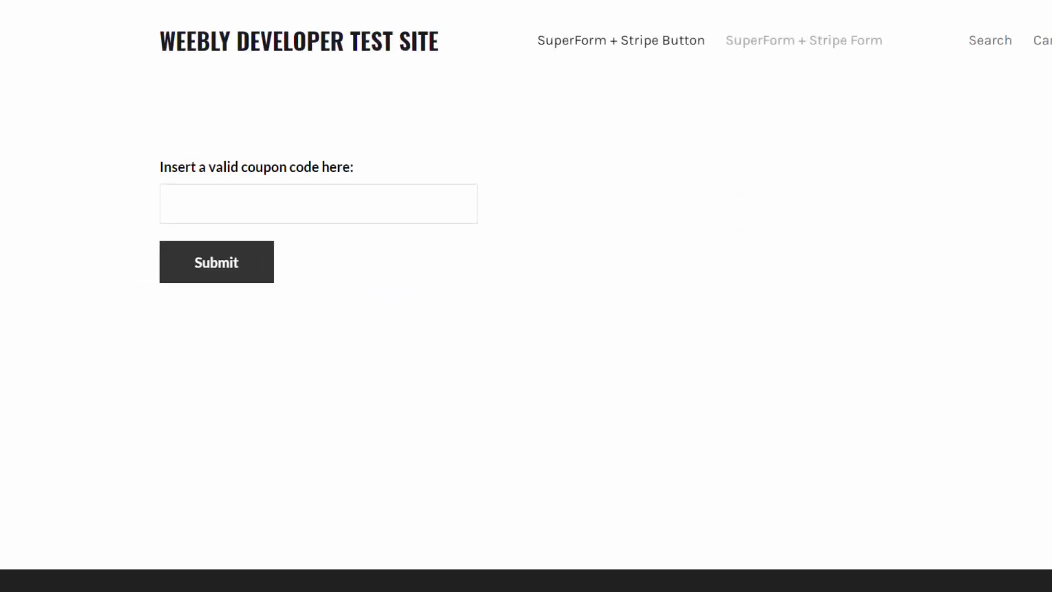
Submit coupon code COUPON02 on the live form, getting 'Coupon code not found.'.
{"action": "left_click", "coordinate": [178, 204]}
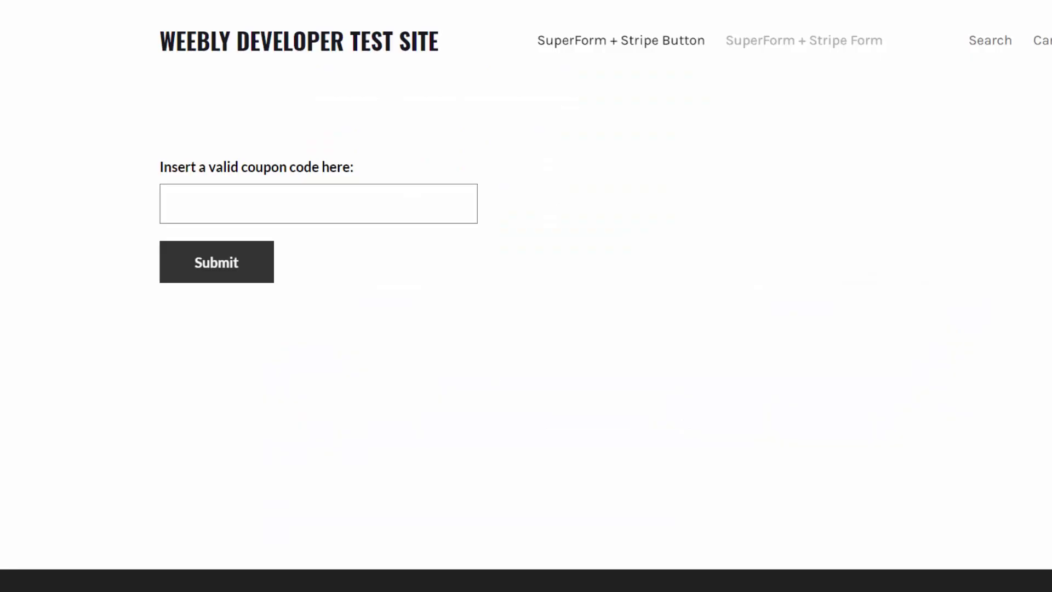
{"action": "type", "text": "COUPON02"}
{"action": "key", "text": "Tab"}
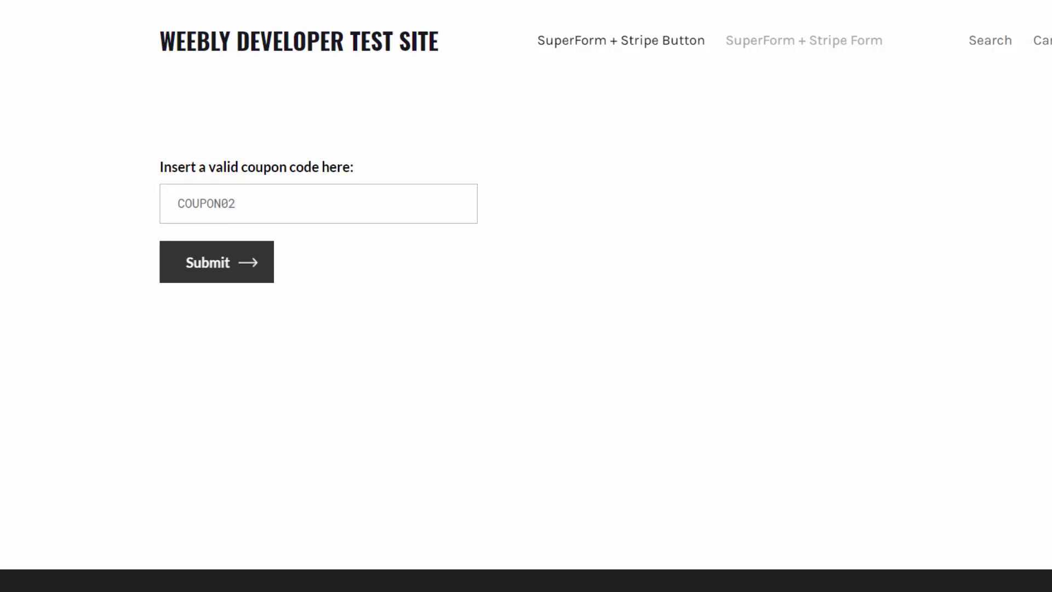
{"action": "key", "text": "Return"}
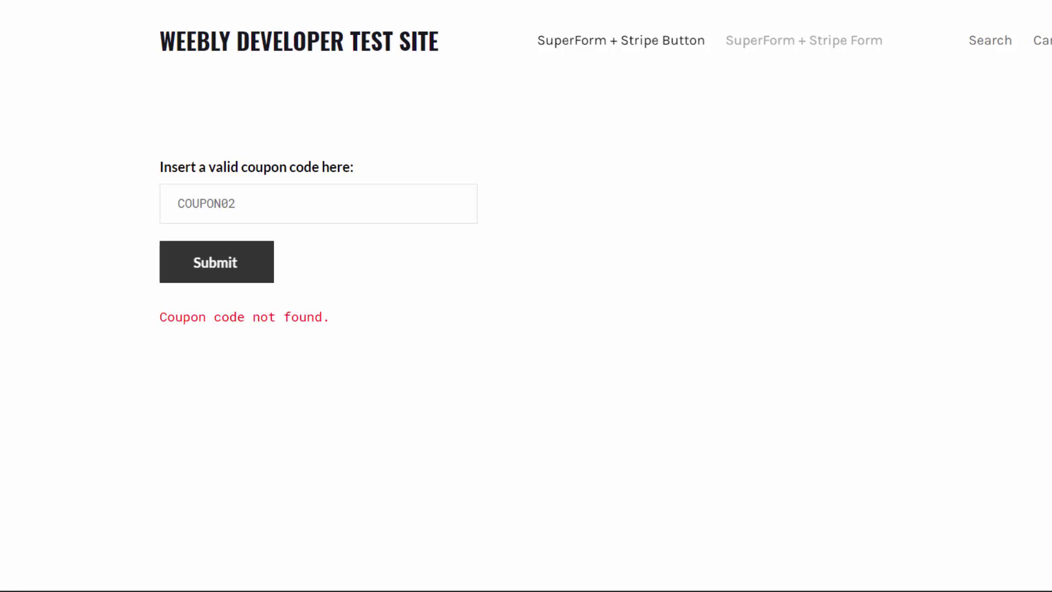
Change the code to COUPON01 and submit, opening the $15.00 Free Trial Then Paid checkout.
{"action": "key", "text": "BackSpace"}
{"action": "type", "text": "1"}
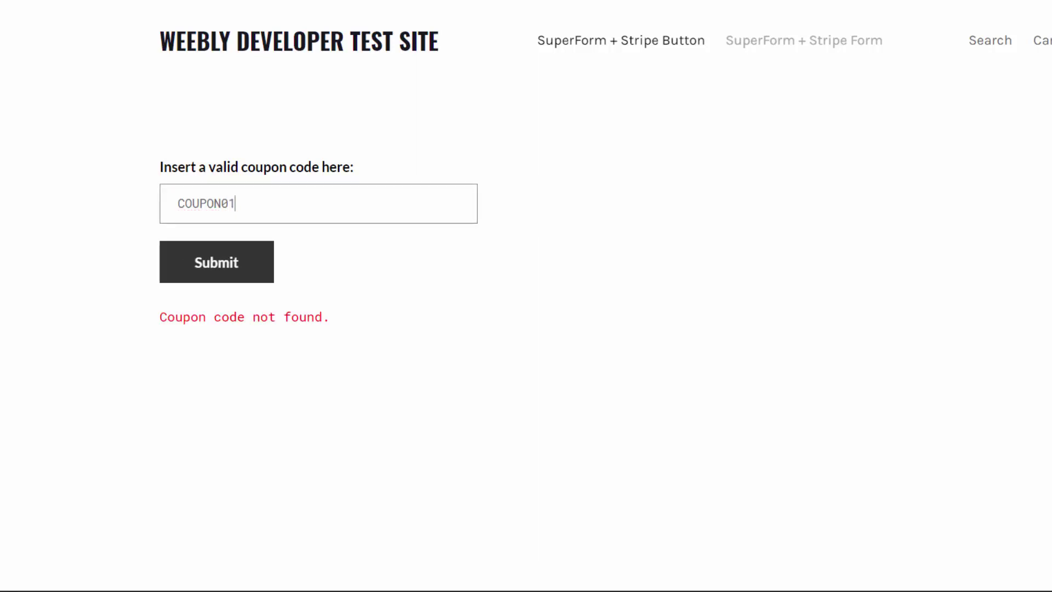
{"action": "key", "text": "Tab"}
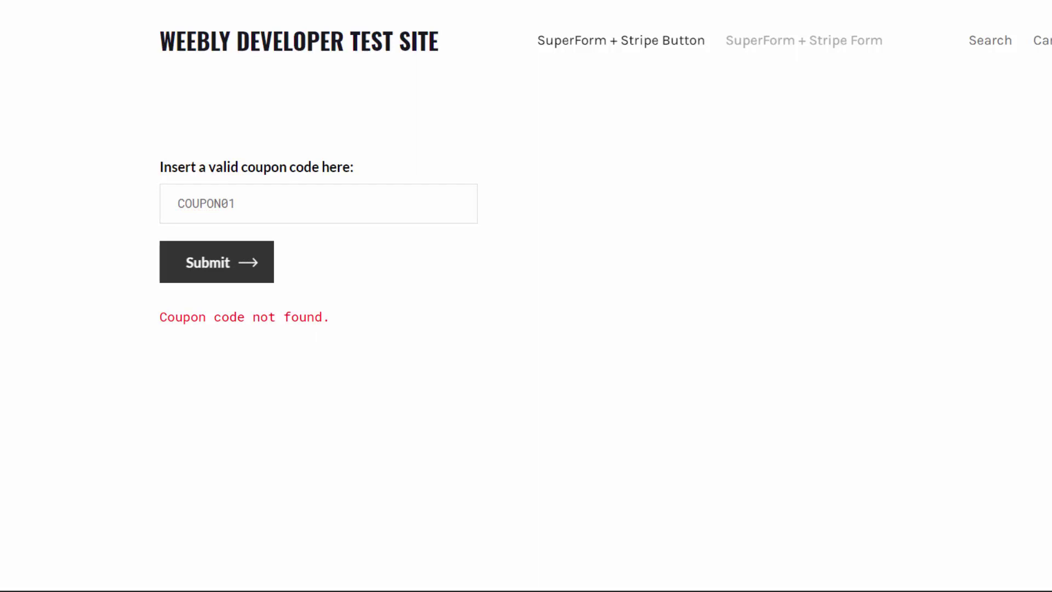
{"action": "key", "text": "Return"}
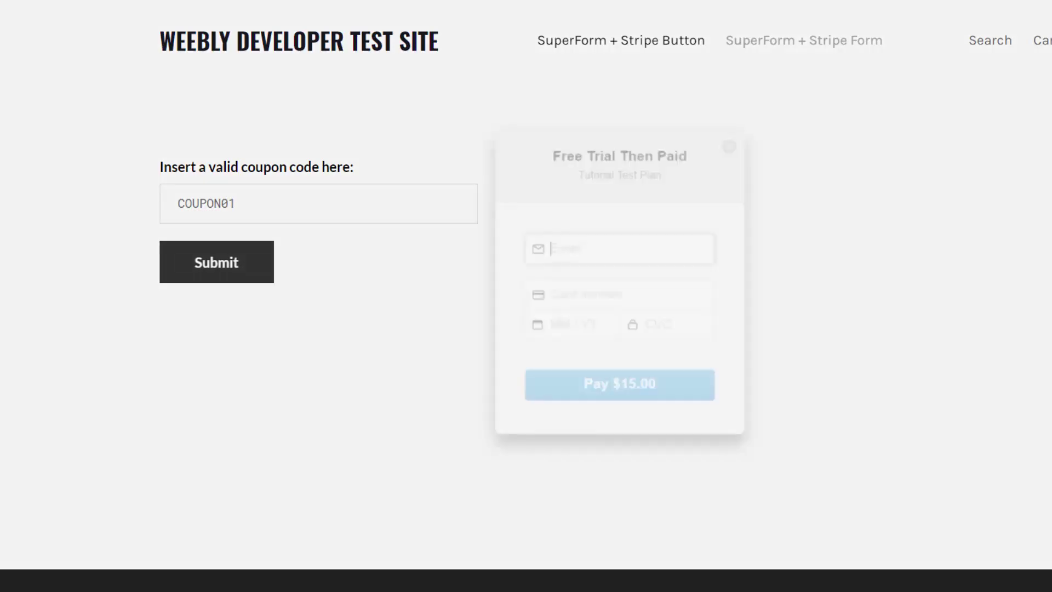